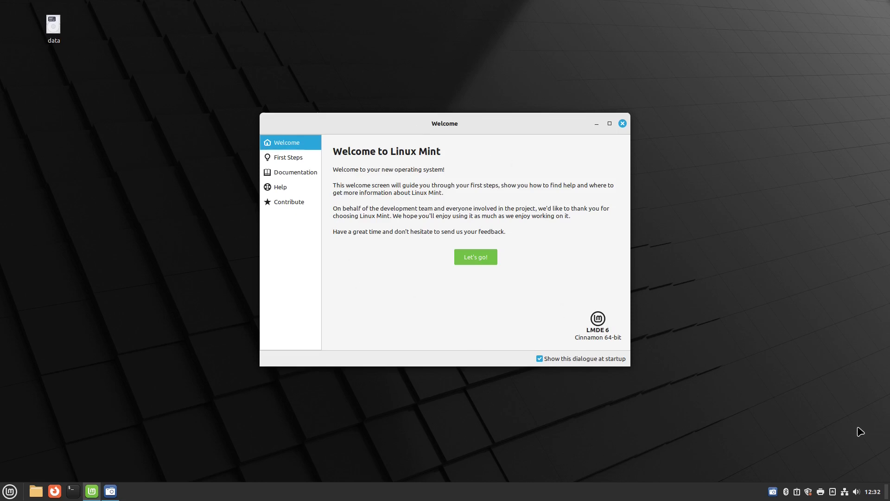
Join the secured BT-3ZASKJ Wi-Fi network from the tray applet by entering its password
left_click(845, 491)
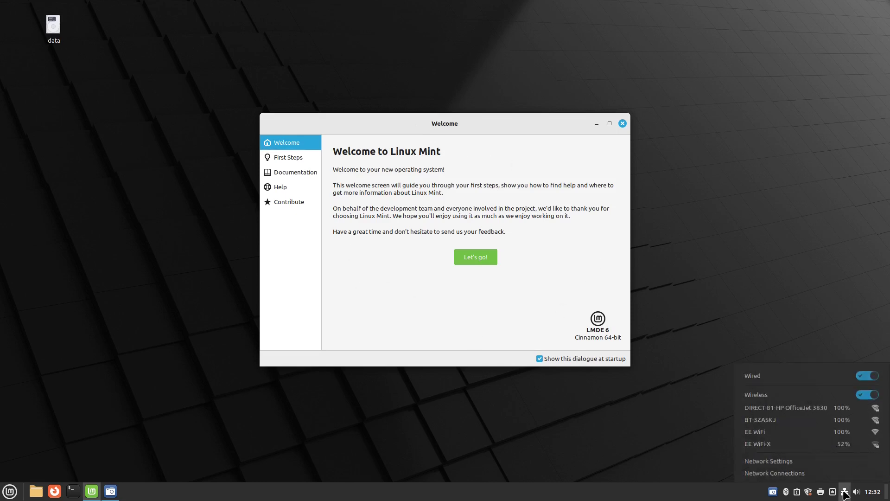
left_click(765, 420)
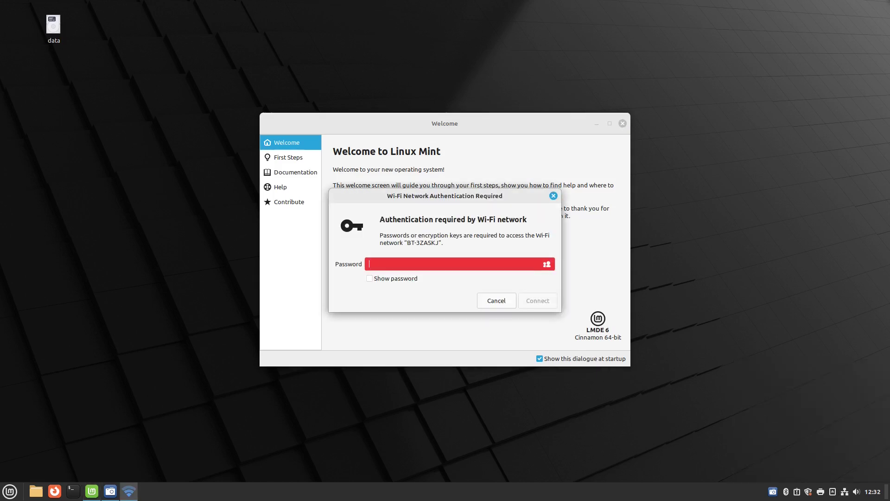
type("••••••••••")
key("Return")
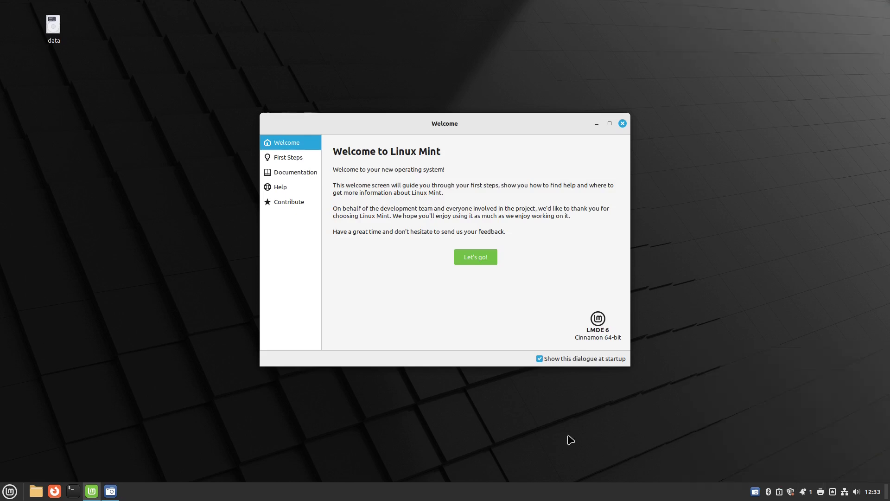
Open Bluetooth Devices, minimise Welcome, and let Bluetooth be enabled automatically
left_click(767, 491)
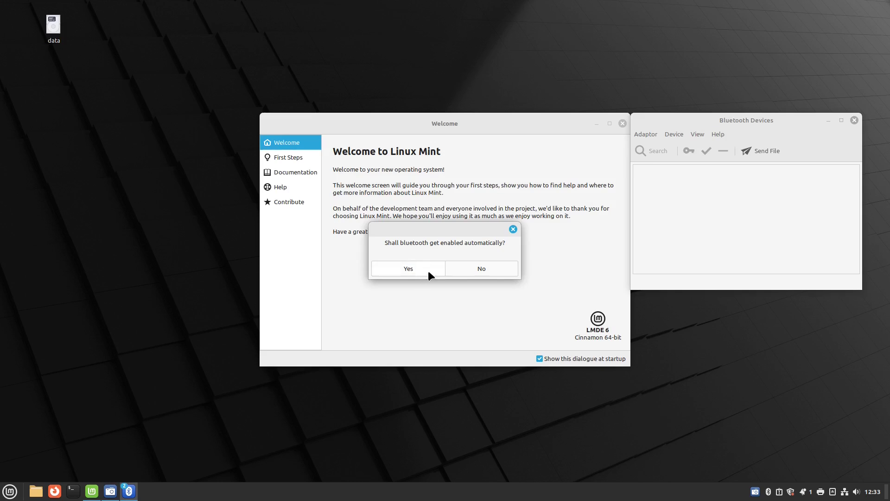
left_click(597, 124)
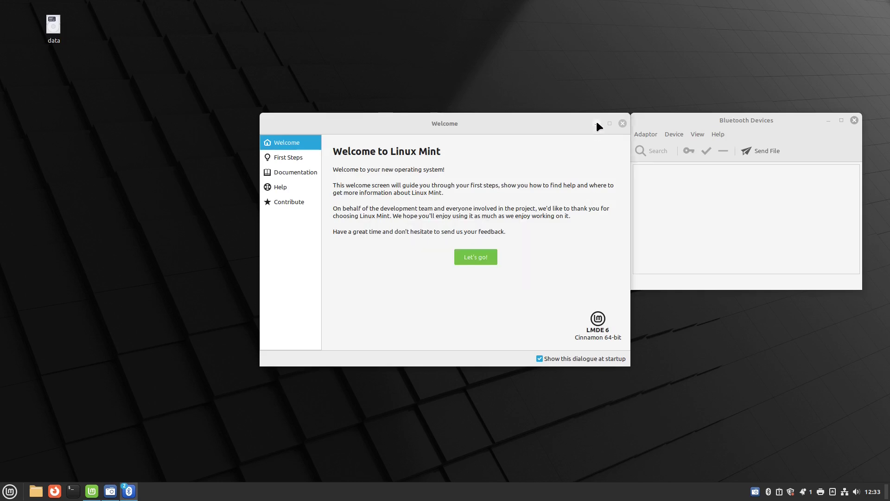
left_click_drag(689, 117, 644, 119)
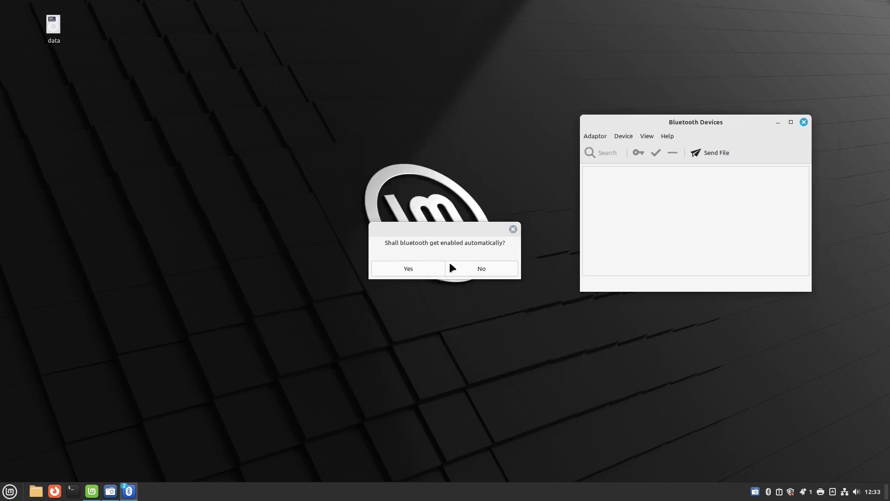
left_click(418, 270)
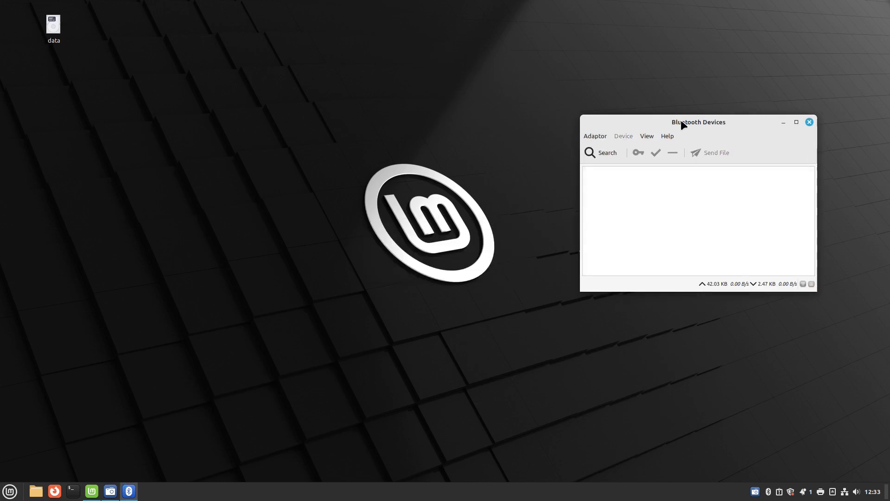
left_click_drag(681, 120, 414, 148)
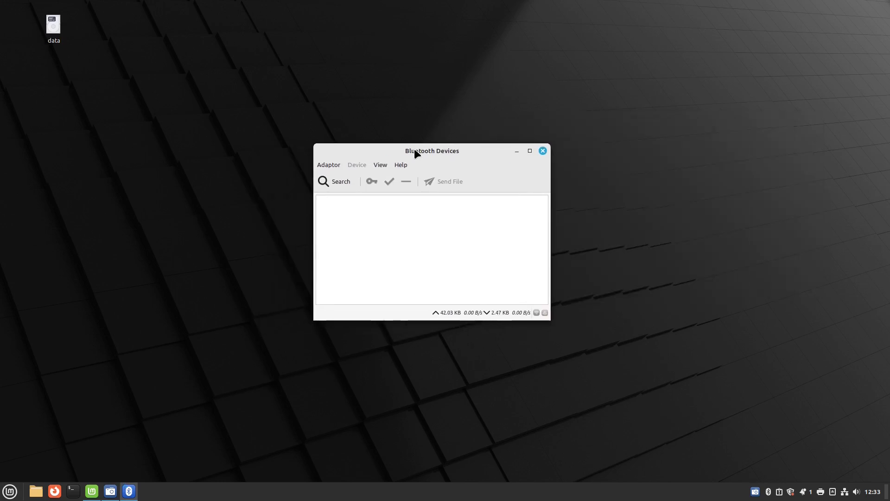
Search for nearby devices, connect the Imdwimd RGB01 headset, then disconnect it
left_click(335, 182)
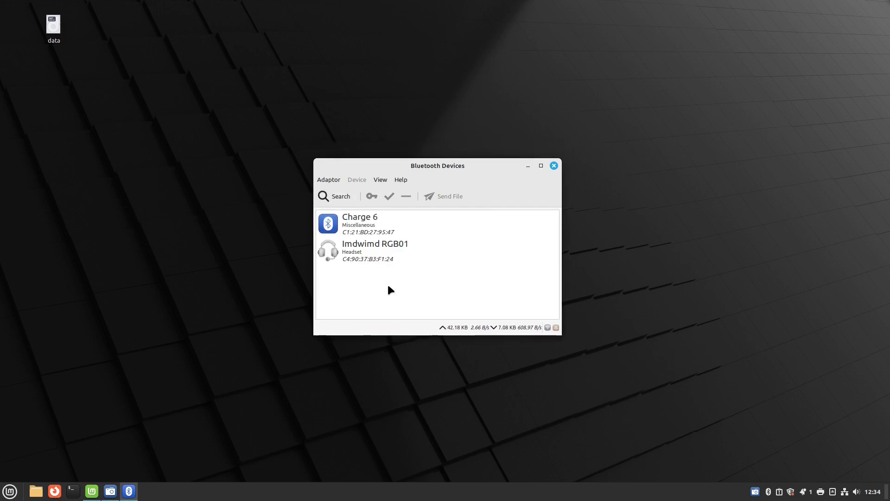
double_click(359, 252)
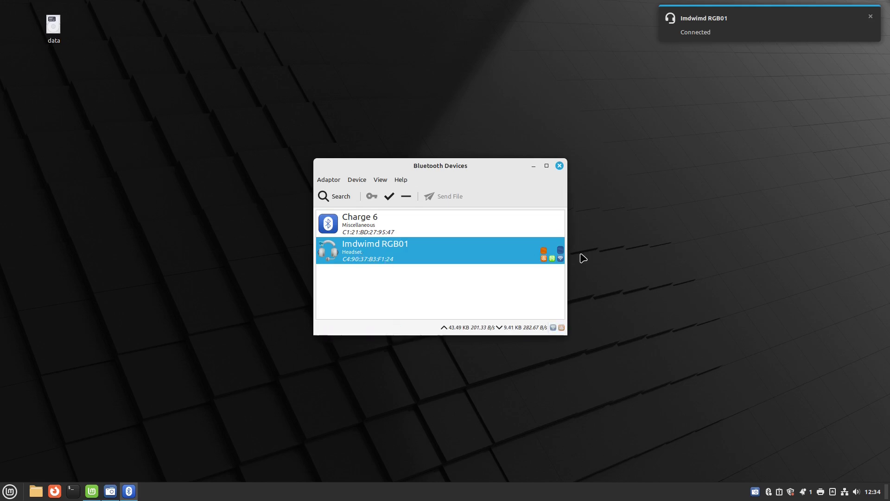
double_click(453, 250)
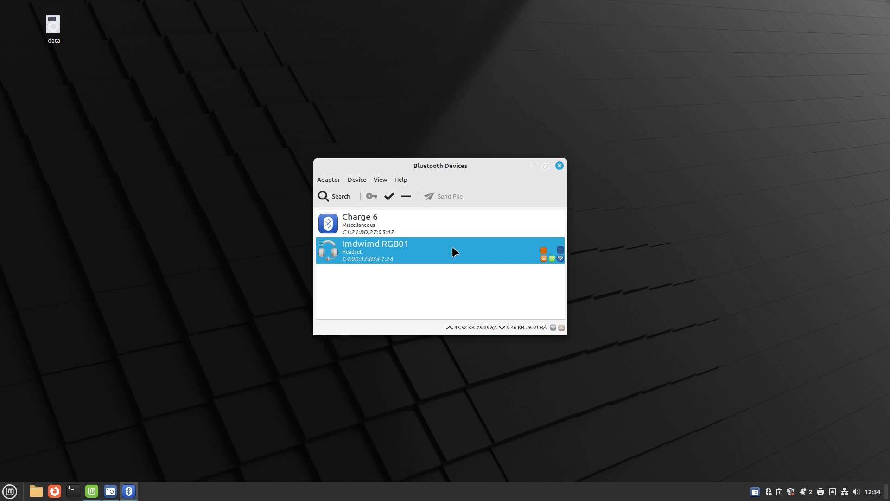
left_click(560, 166)
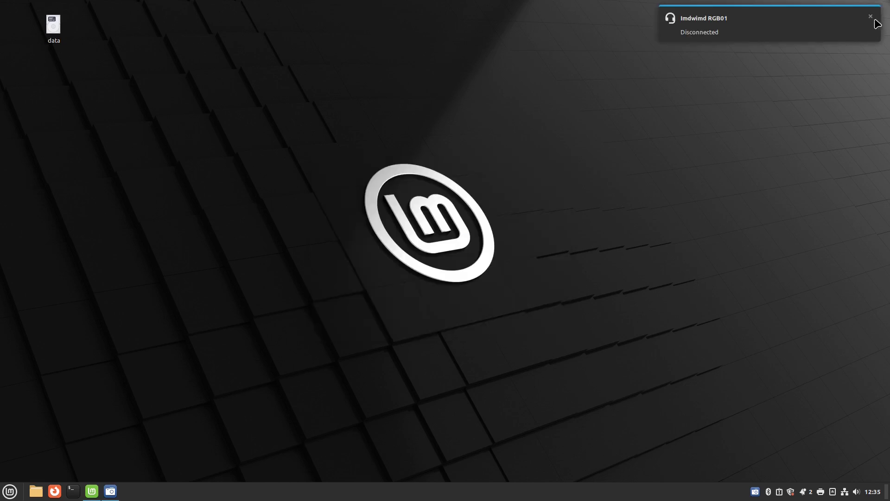
left_click(870, 17)
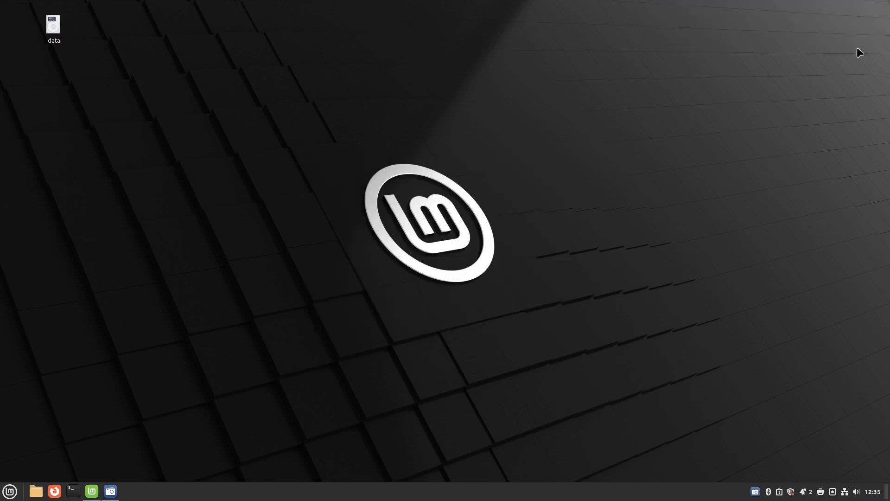
left_click(11, 495)
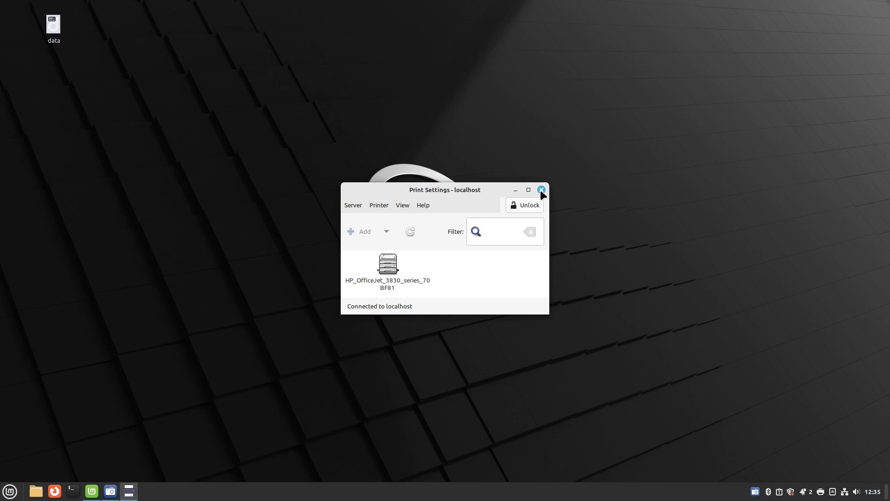
left_click(541, 190)
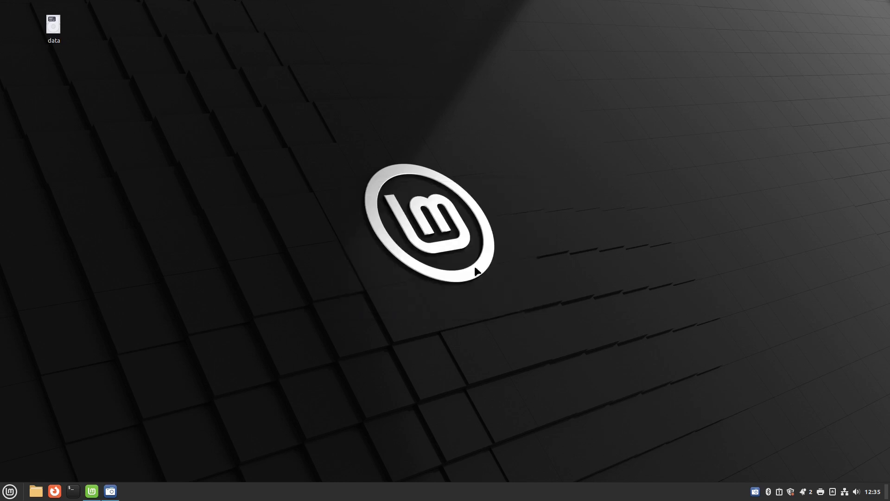
Restore the Welcome window and browse the First Steps list of snapshots, codecs, updates and settings
left_click(100, 496)
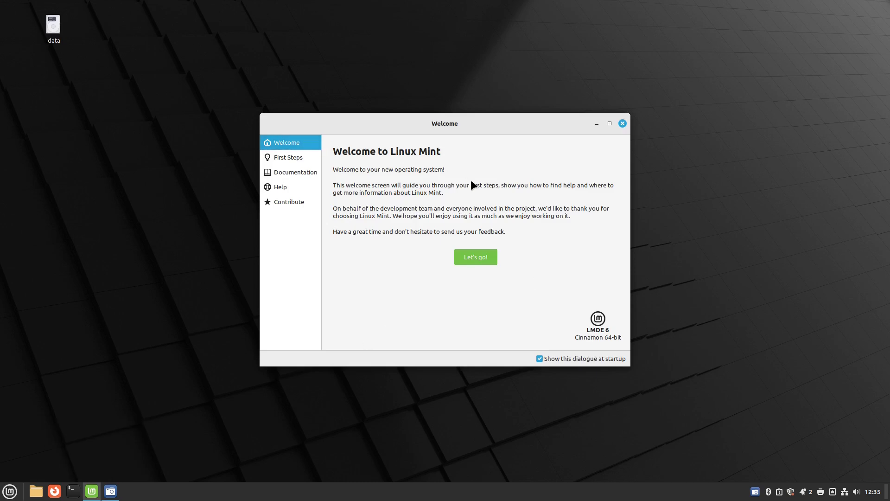
left_click(473, 257)
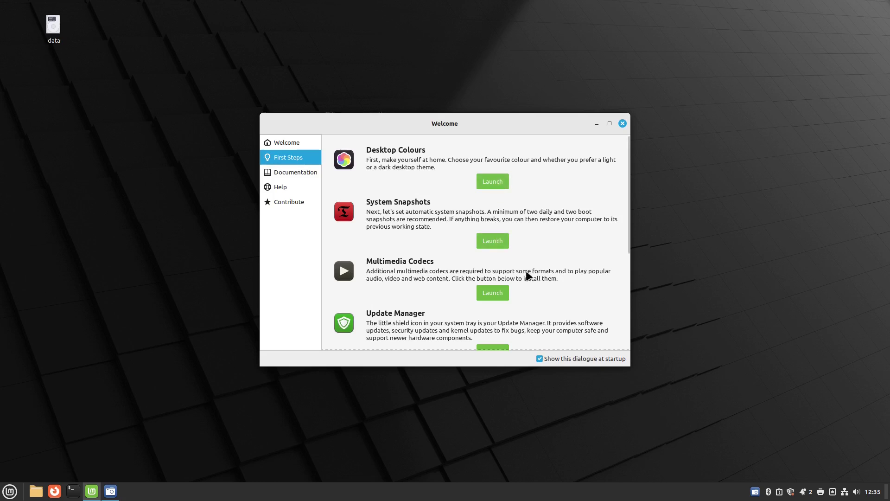
scroll(526, 271, "down", 3)
scroll(526, 273, "down", 3)
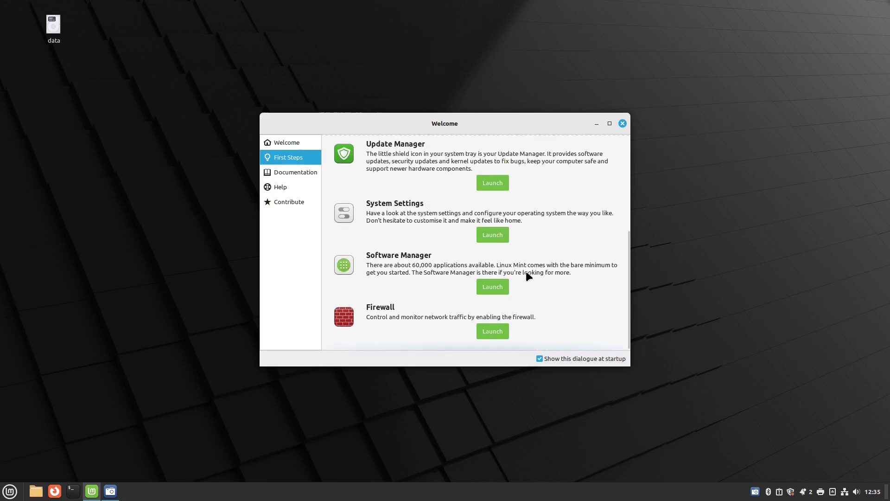
scroll(526, 271, "up", 4)
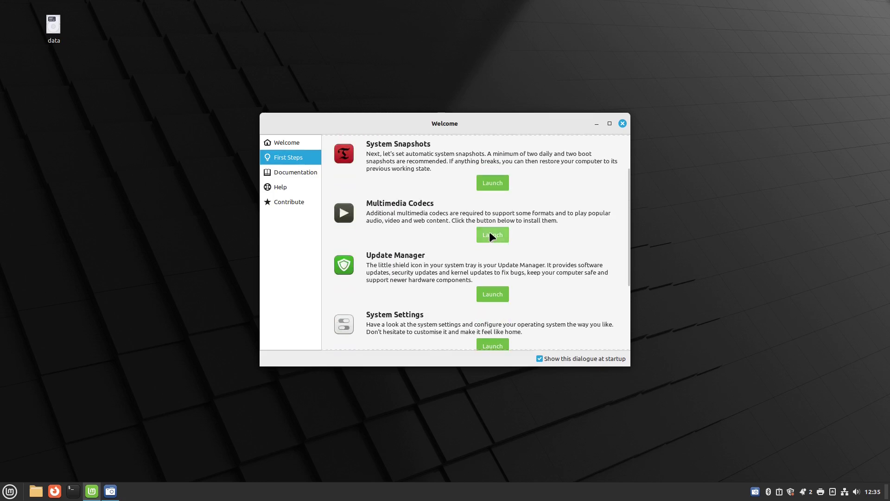
Install mint-meta-codecs, accepting the extra package upgrades and entering the admin password
left_click(492, 235)
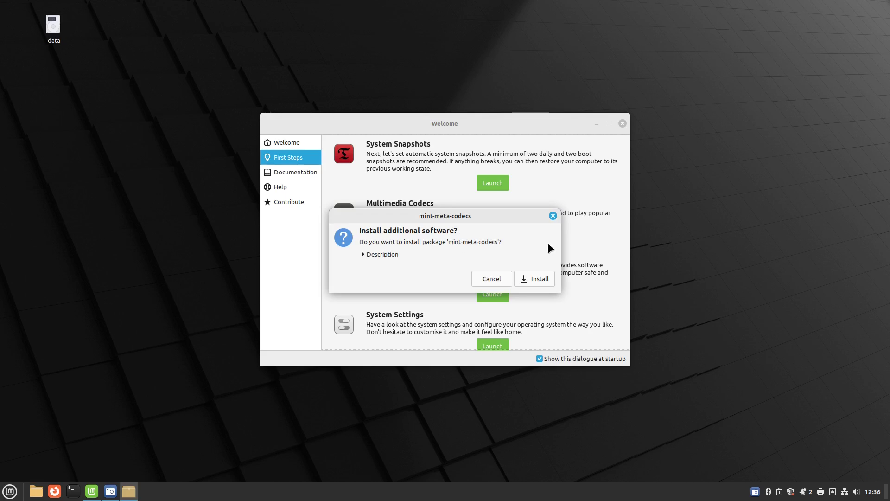
left_click(537, 281)
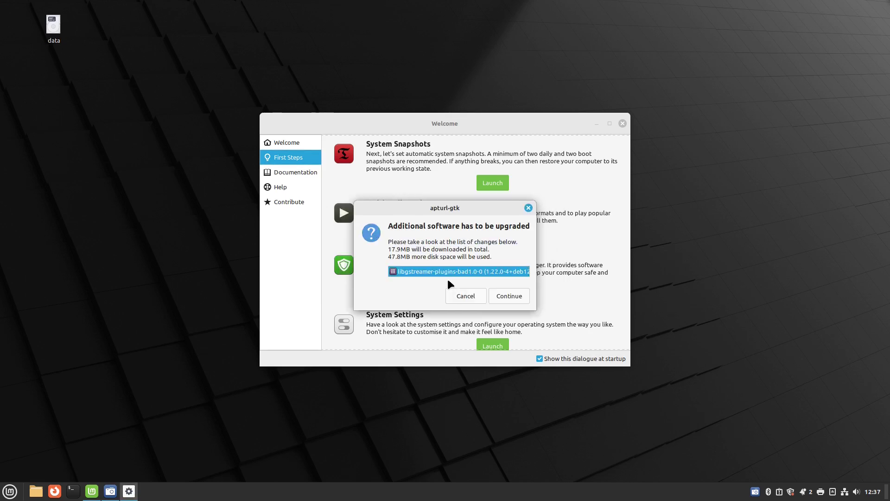
left_click(514, 292)
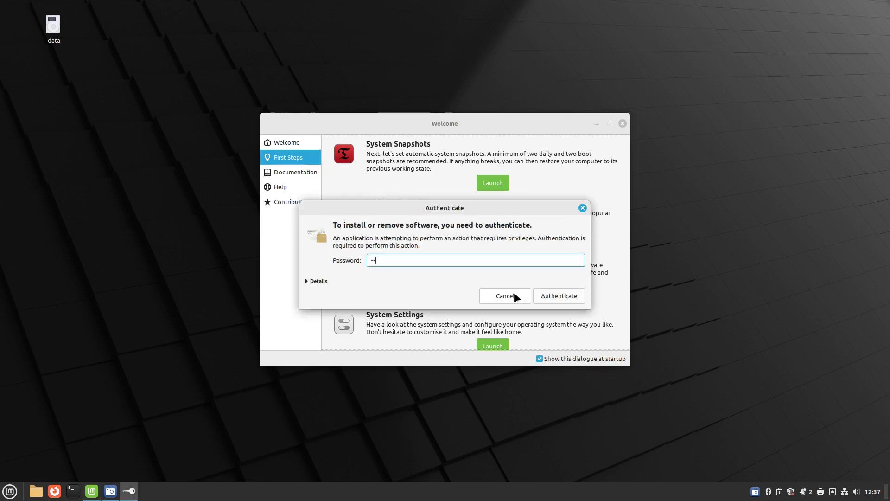
key("Return")
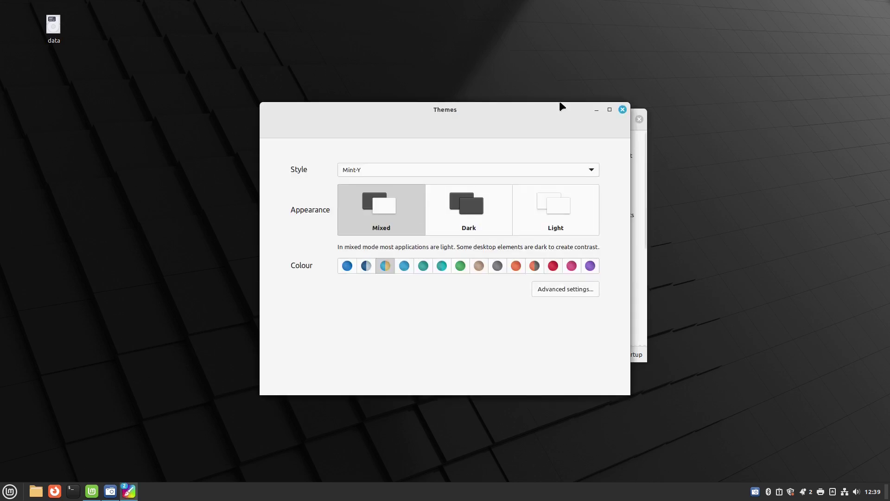
Reposition the Themes window and leave the style set to Mint-Y
left_click_drag(507, 115, 476, 110)
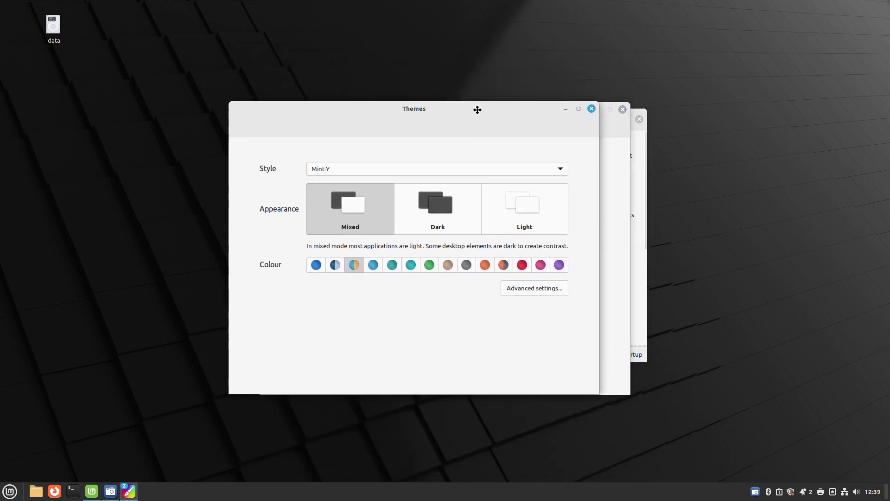
left_click_drag(533, 130, 445, 83)
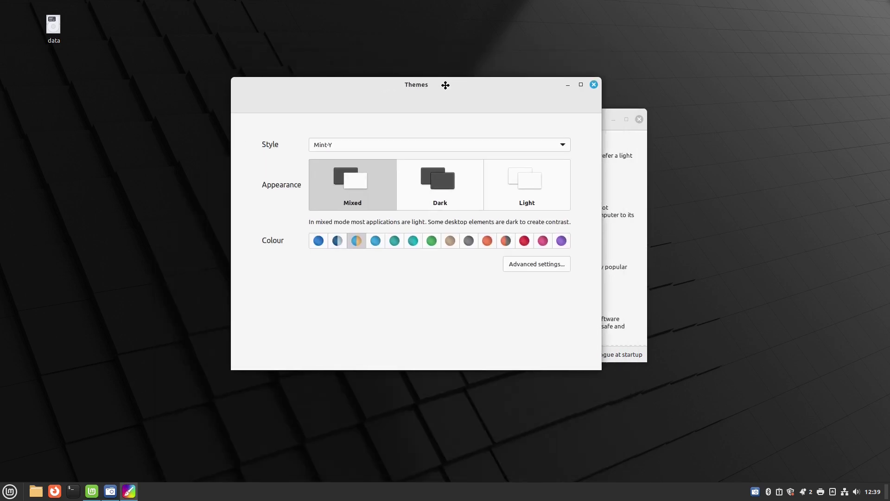
left_click(562, 140)
left_click(563, 146)
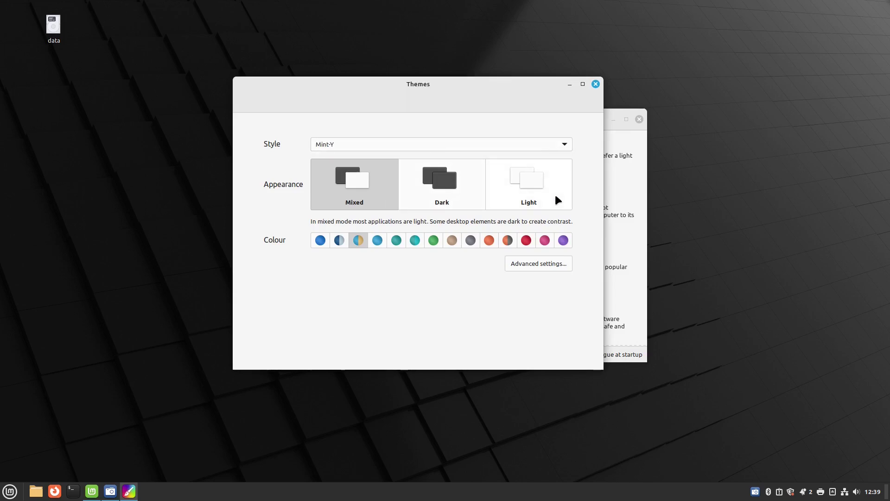
Close Themes and launch Timeshift from First Steps, authenticating with the password
left_click(595, 84)
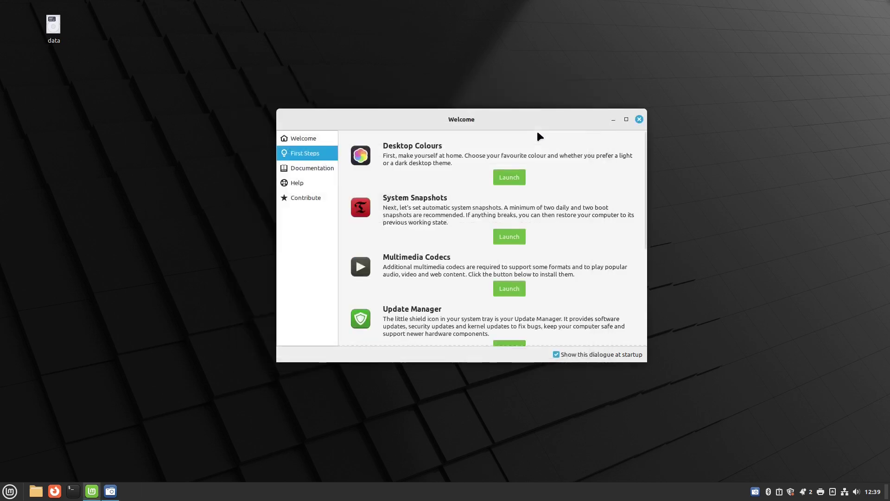
left_click(512, 235)
type("****")
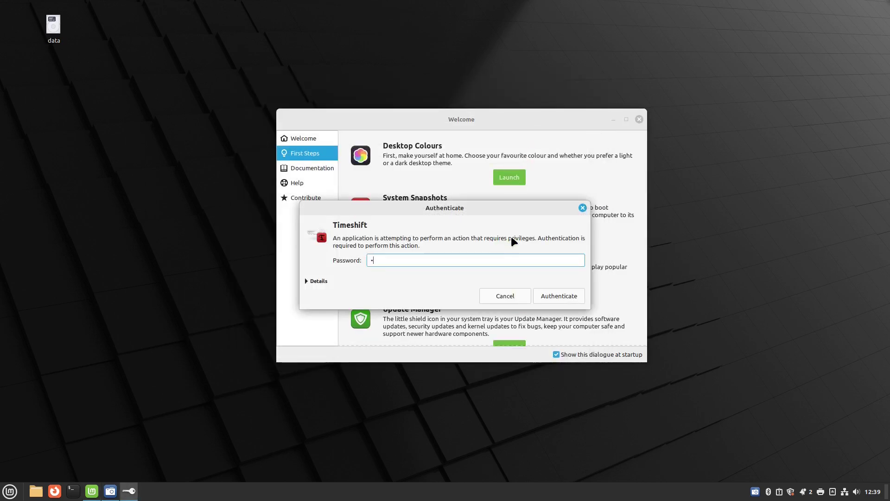
type("******")
key("Return")
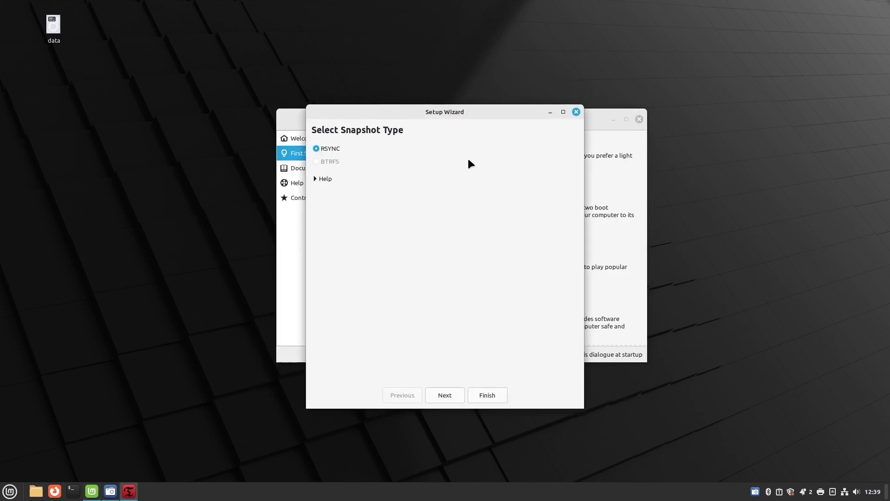
Close the Timeshift wizard and window, then dismiss the Update Manager introduction
left_click(576, 112)
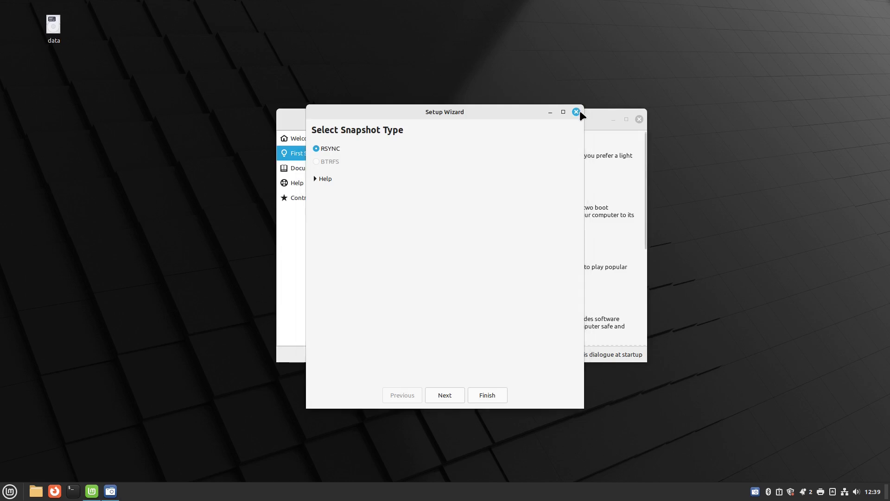
left_click(623, 110)
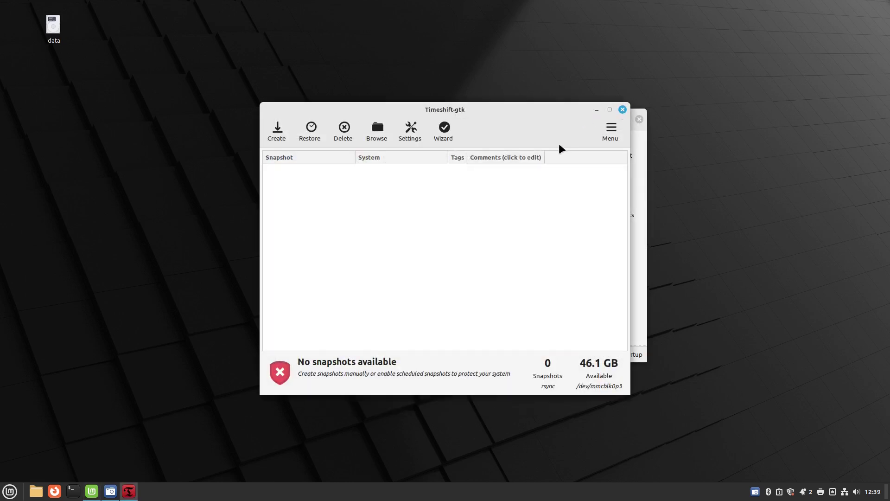
left_click(516, 412)
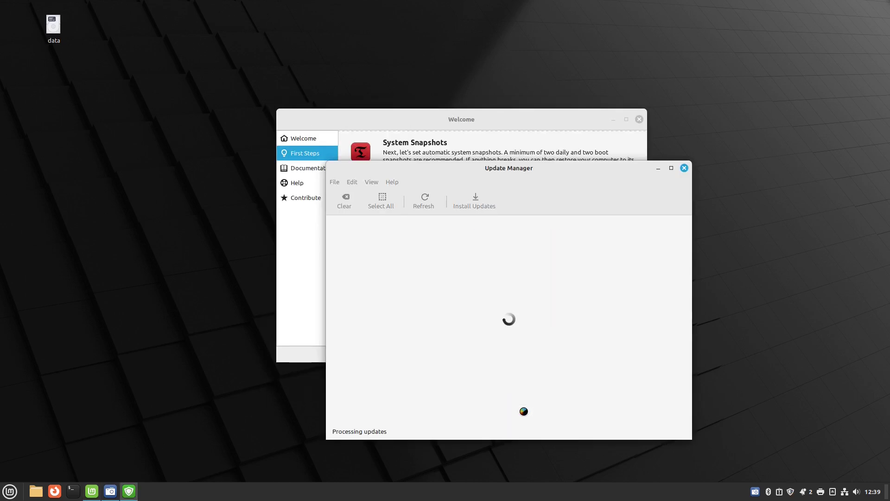
Apply Update Manager's own pending update, authenticating with the password
left_click(505, 380)
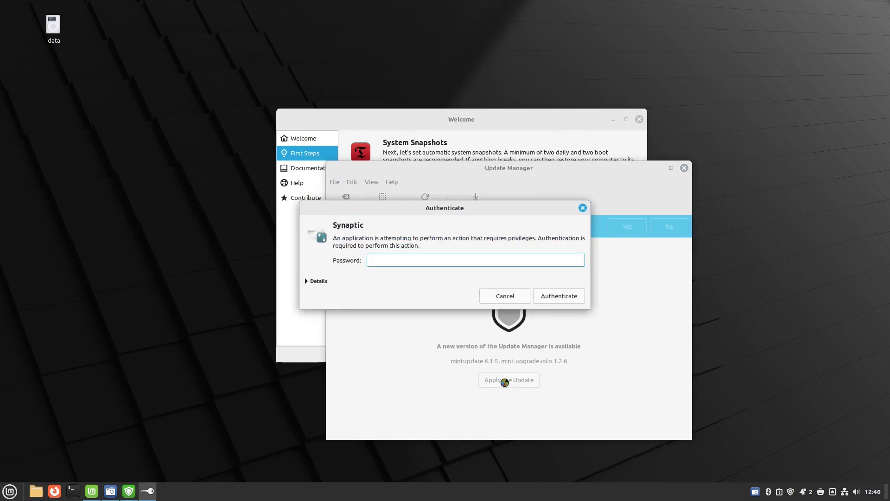
type("••••••••••")
left_click(547, 300)
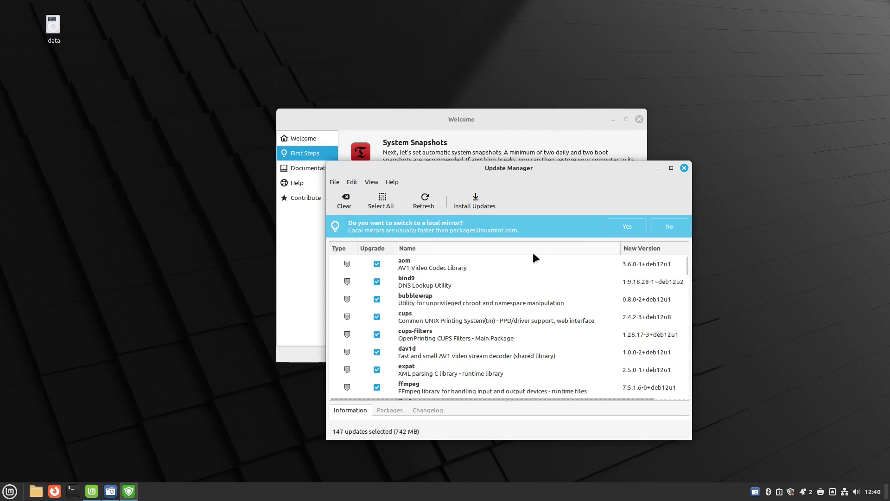
Install all 147 selected updates, then return to Welcome and scroll down to Firewall
left_click(477, 201)
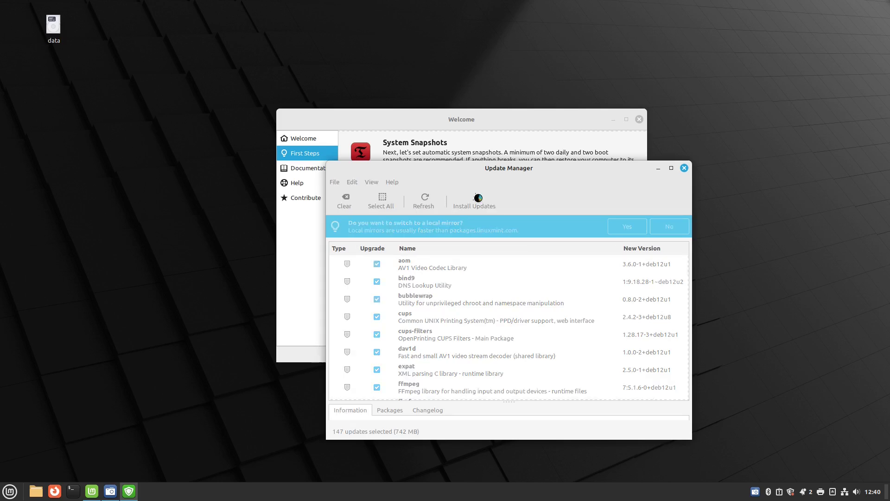
key("Return")
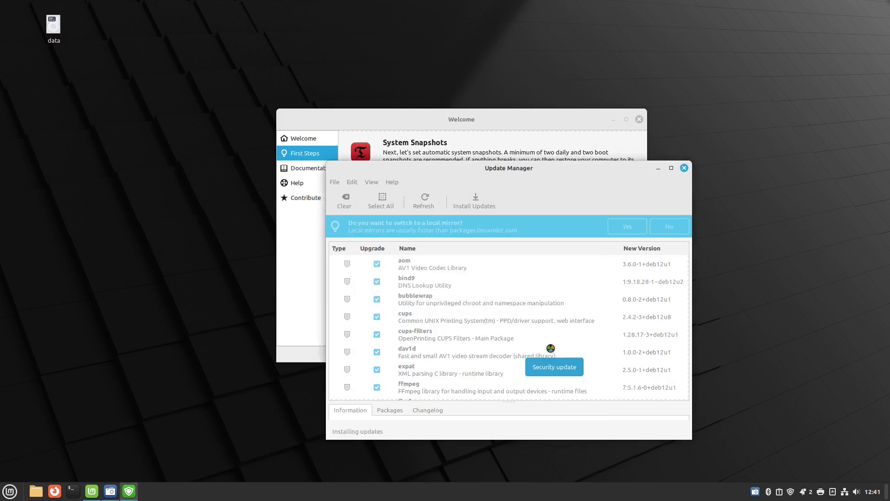
left_click(512, 119)
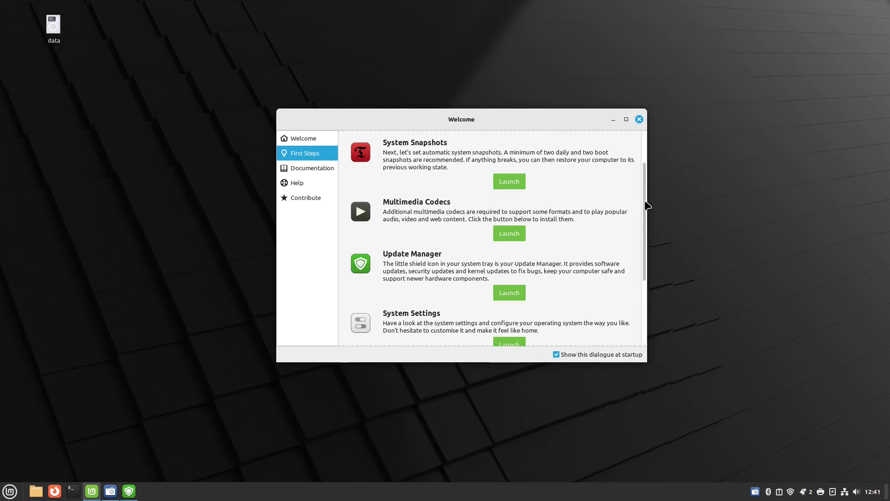
scroll(646, 202, "down", 5)
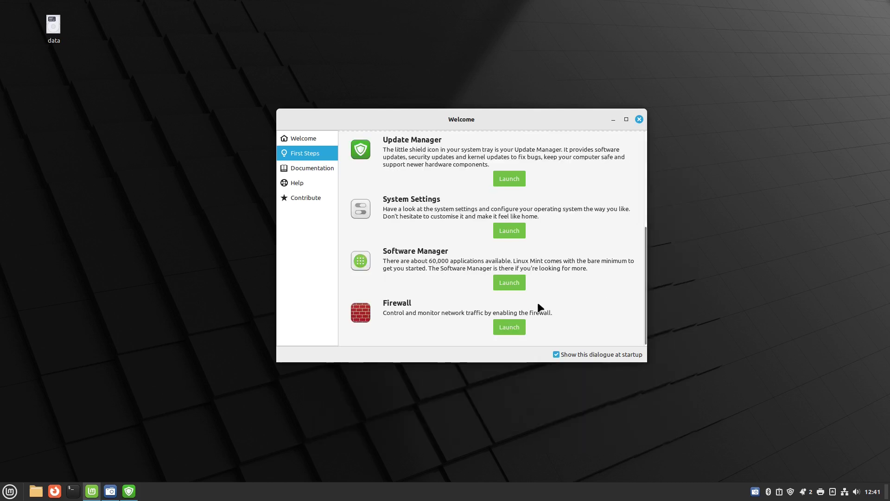
Switch the firewall Status on, then close the Firewall and Welcome windows
left_click(516, 322)
key("Escape")
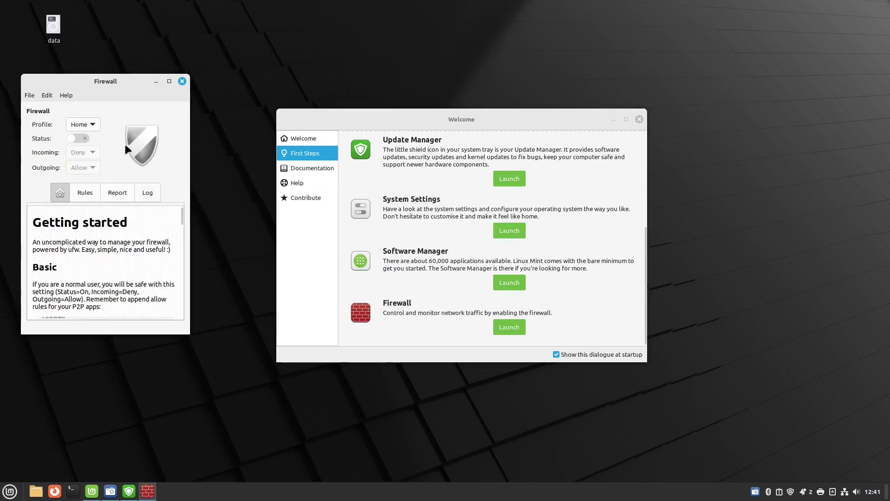
left_click(81, 139)
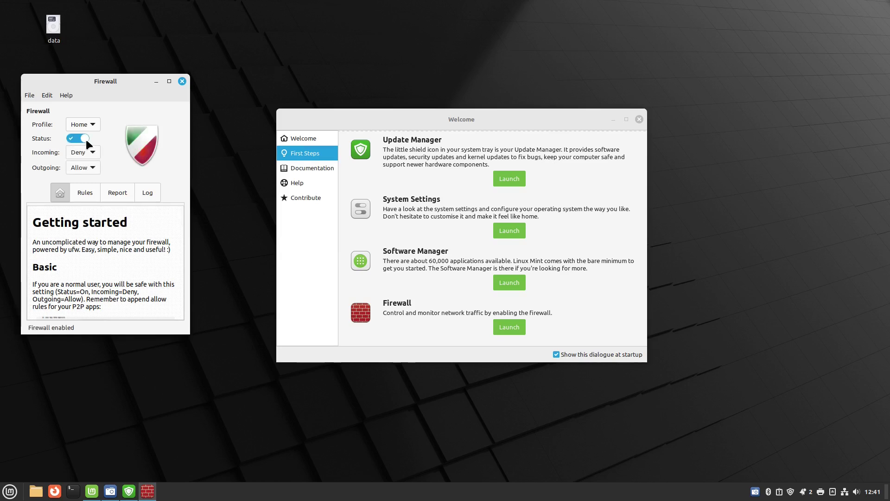
left_click(182, 79)
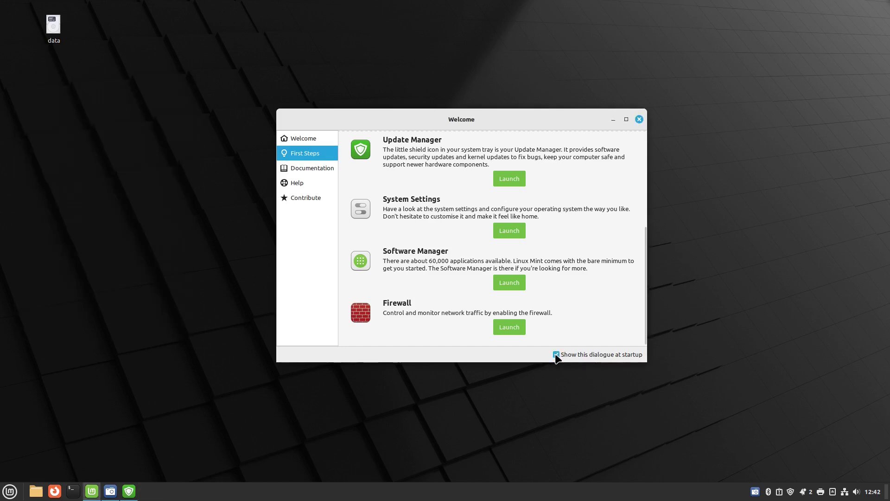
left_click(639, 119)
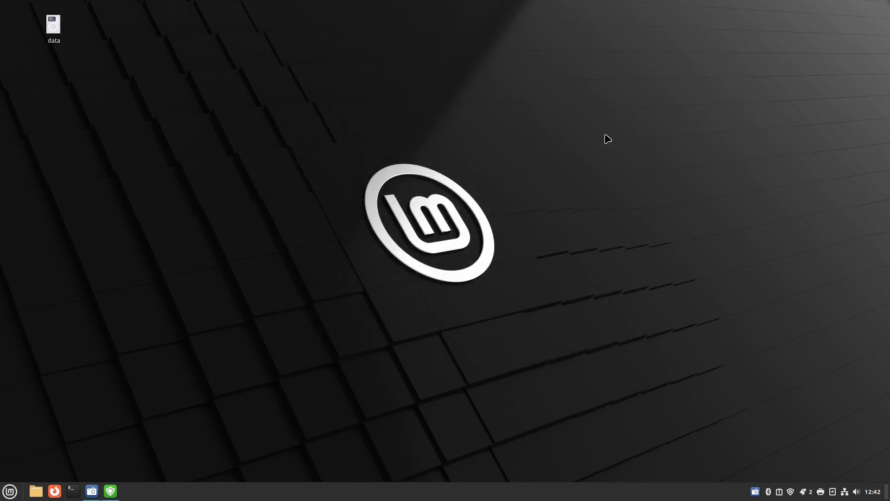
Open Change Desktop Background from the desktop menu and view the Vanessa collection
right_click(410, 135)
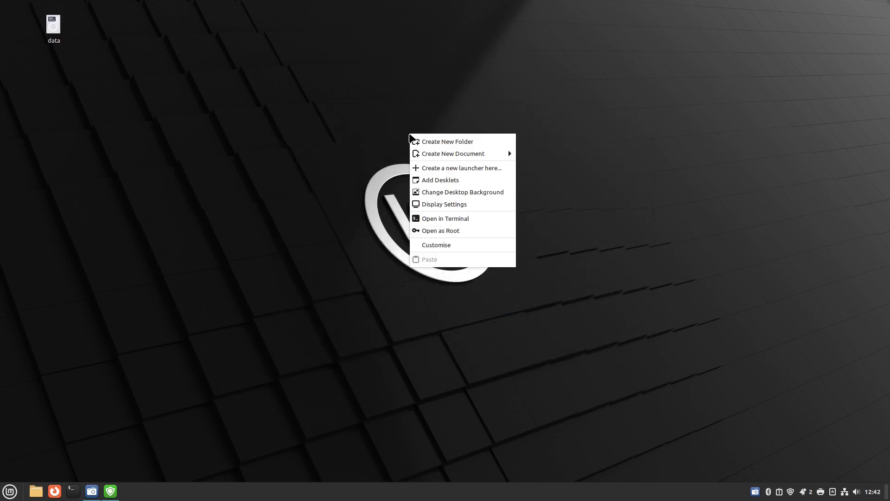
left_click(488, 191)
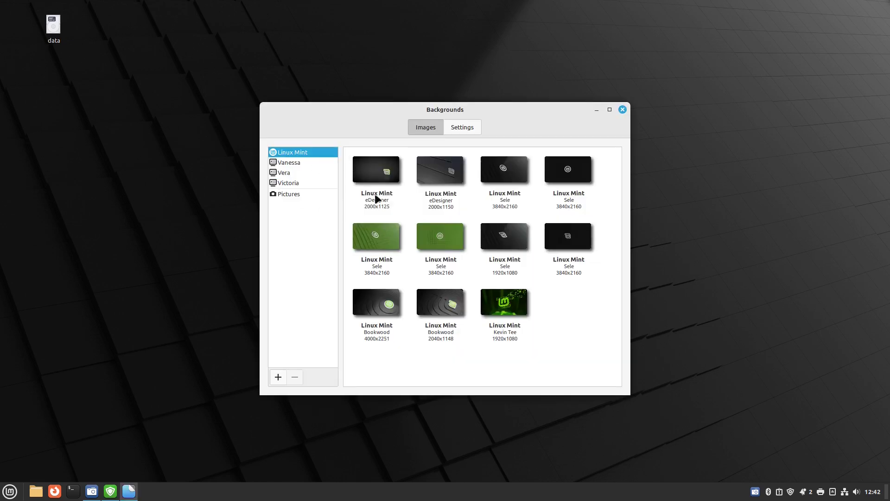
left_click(294, 163)
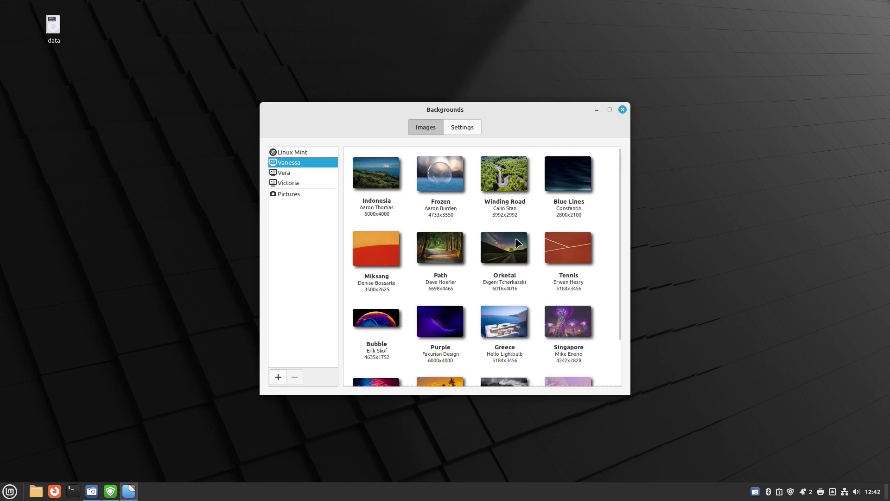
scroll(517, 240, "down", 2)
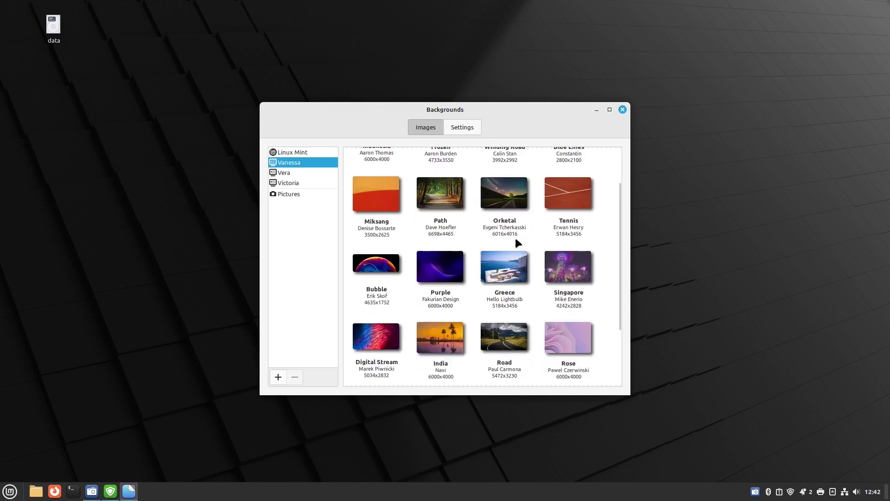
scroll(516, 239, "up", 2)
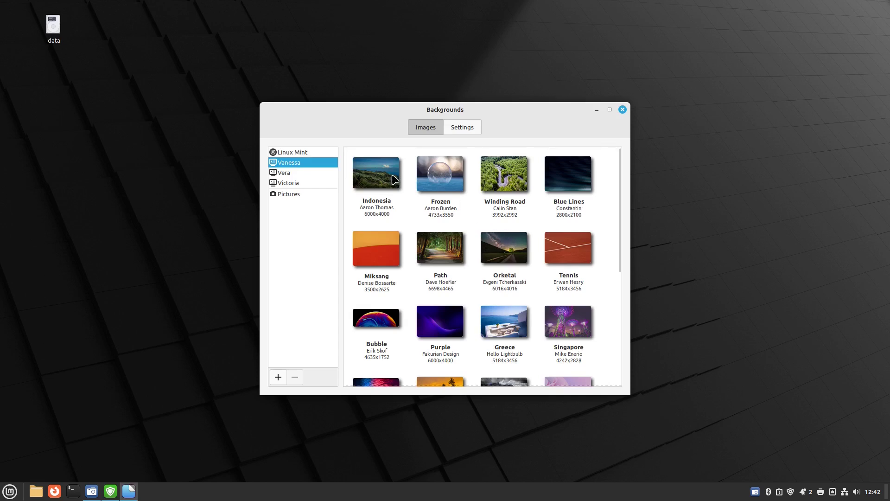
Preview the Switzerland, Ocean and Greece wallpapers from the Vera and Victoria collections
key("Down")
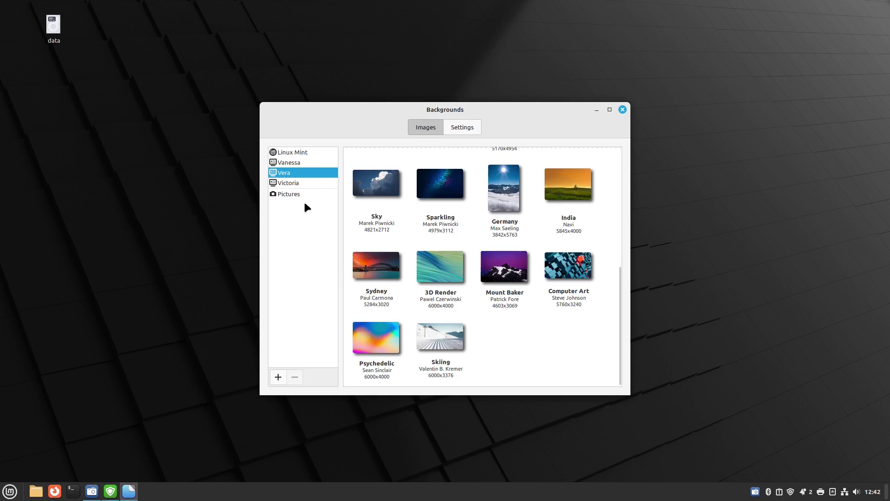
left_click(287, 182)
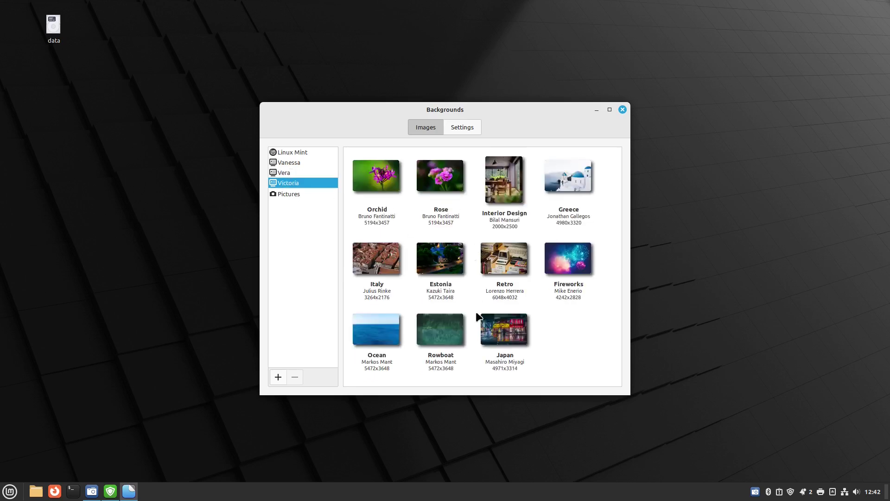
scroll(475, 310, "down", 5)
left_click(389, 341)
scroll(391, 225, "up", 3)
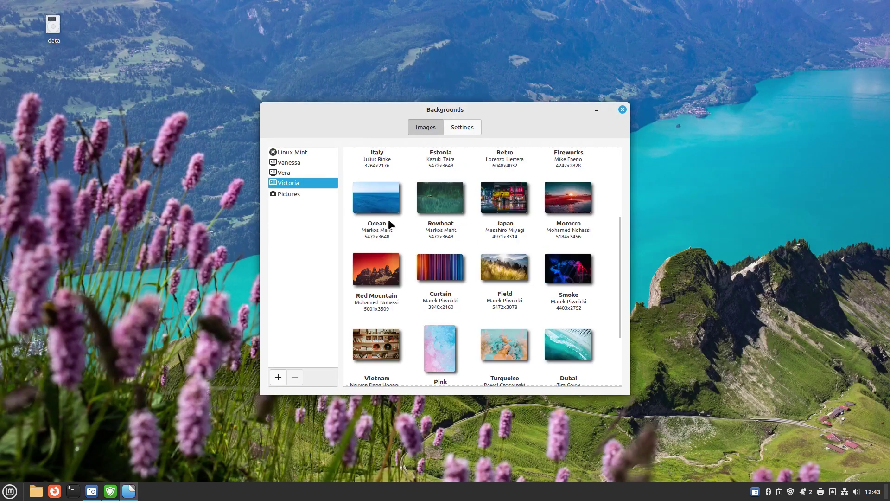
left_click(378, 200)
scroll(391, 204, "up", 5)
left_click(551, 176)
Back in Vanessa, try Frozen, Path and Singapore, then settle on the Orketal night-sky wallpaper
left_click(278, 165)
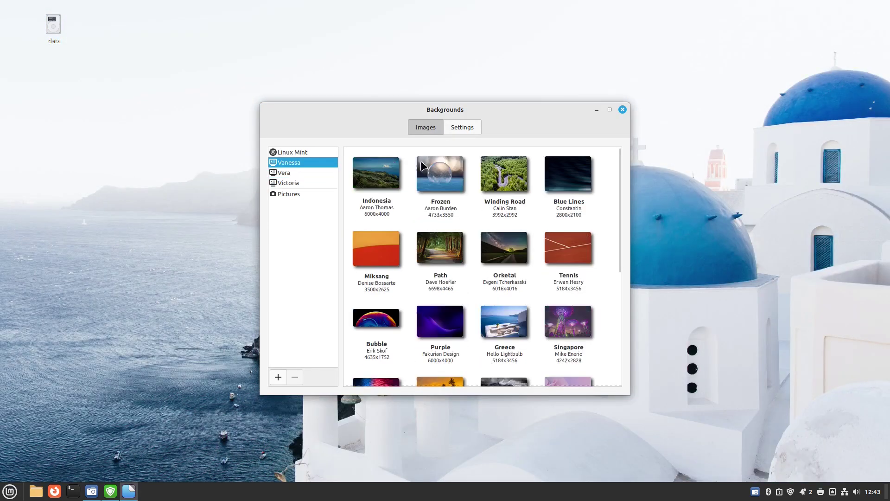
left_click(440, 175)
left_click(500, 251)
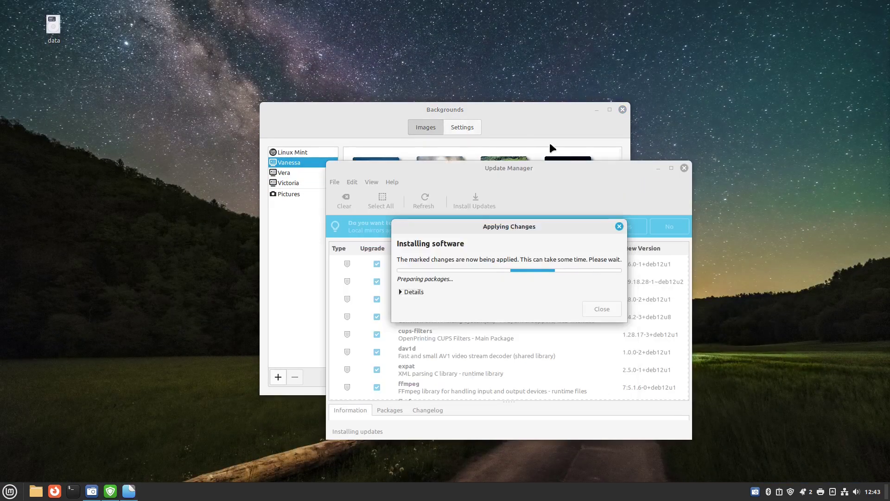
left_click(444, 261)
left_click(511, 330)
left_click(437, 241)
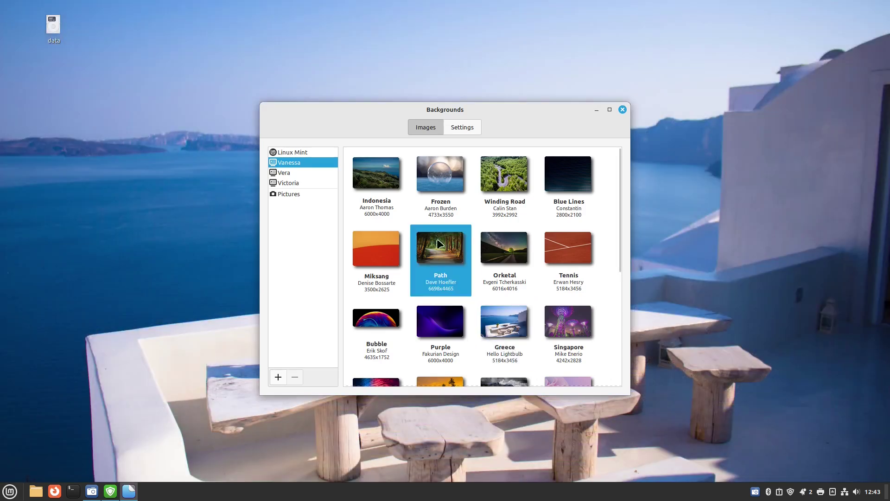
left_click(565, 326)
left_click(511, 256)
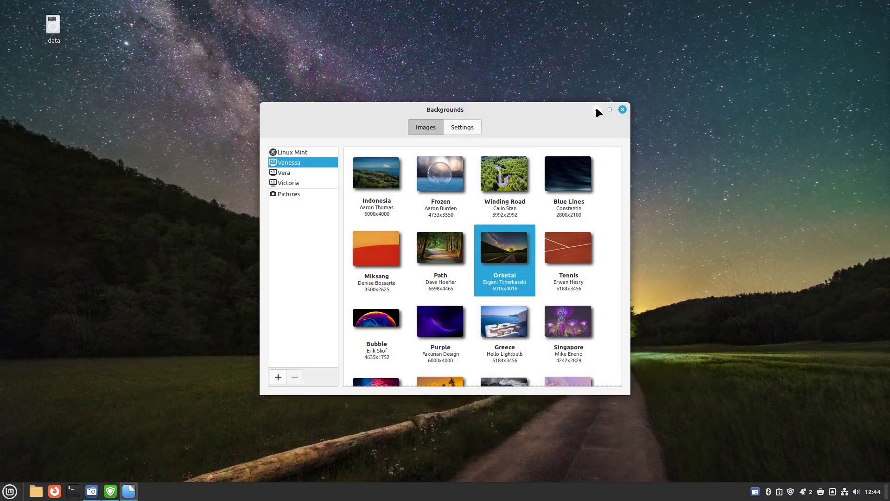
left_click(598, 110)
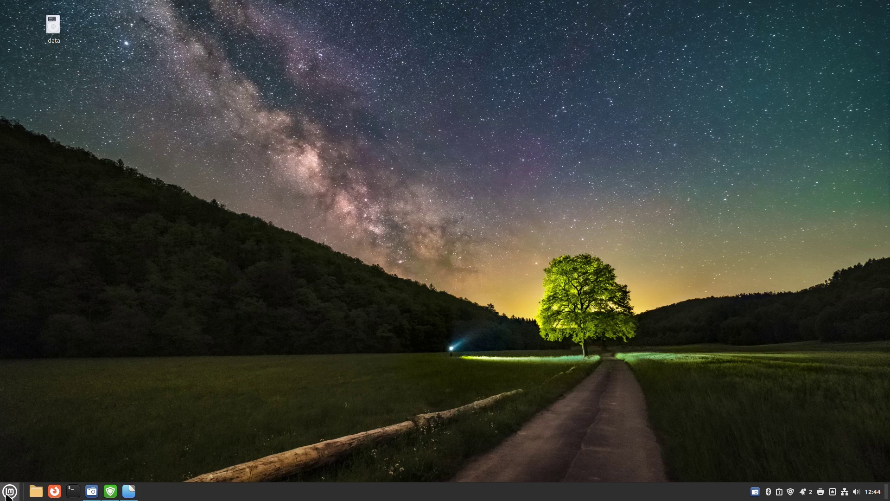
Browse the Cinnamon menu categories to the Internet list containing Web Apps
left_click(10, 491)
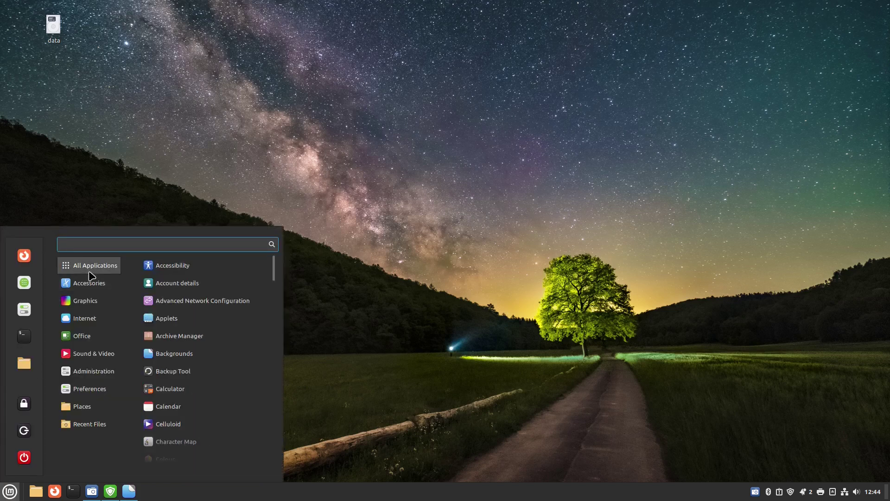
mouse_move(92, 290)
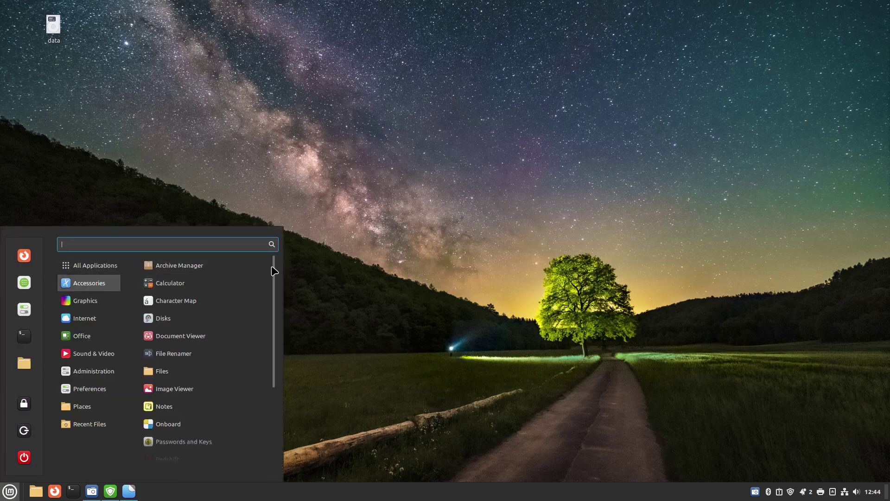
left_click_drag(277, 278, 282, 357)
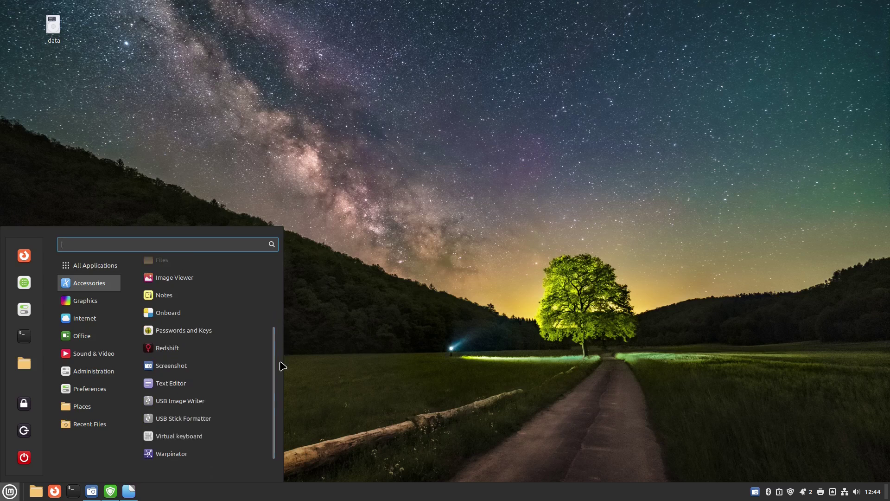
mouse_move(89, 303)
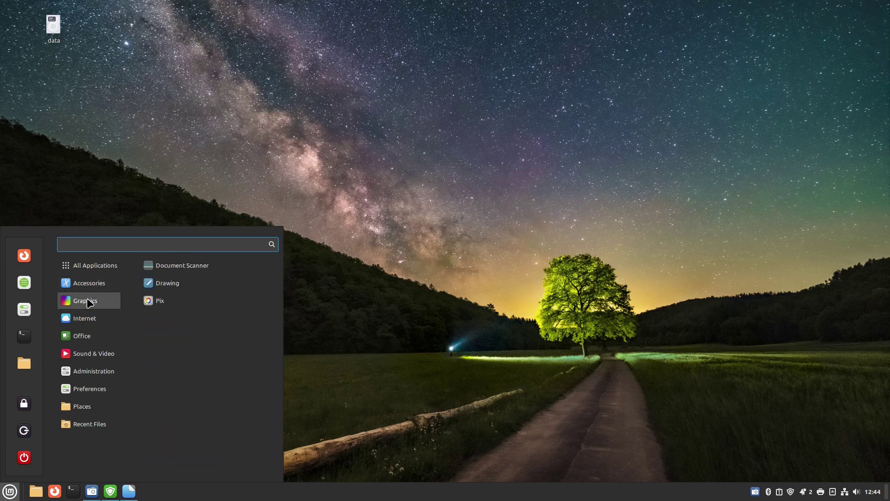
mouse_move(88, 318)
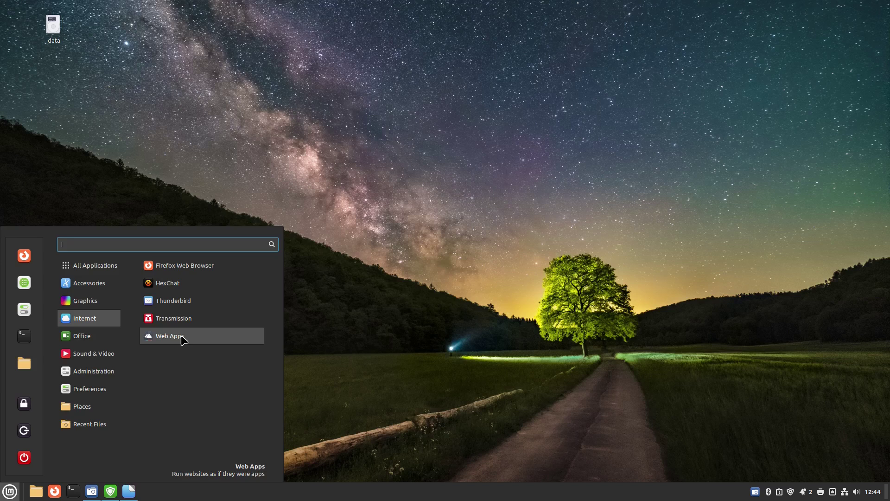
left_click(183, 339)
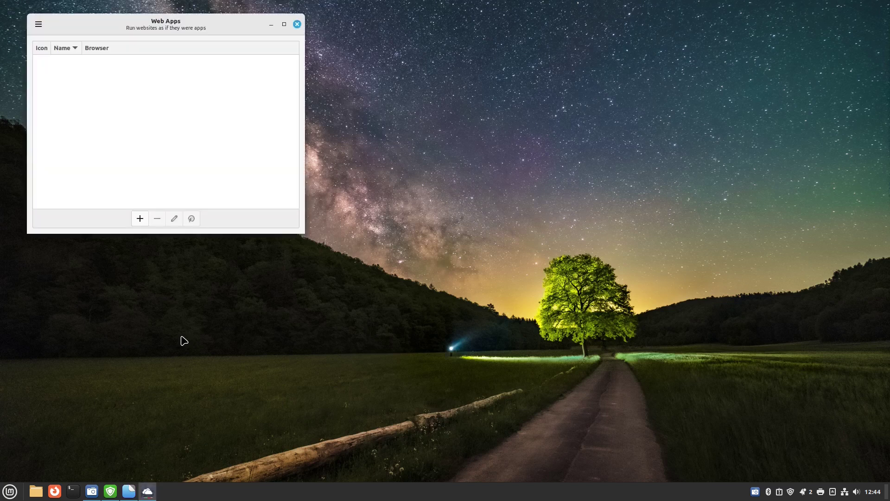
left_click(140, 219)
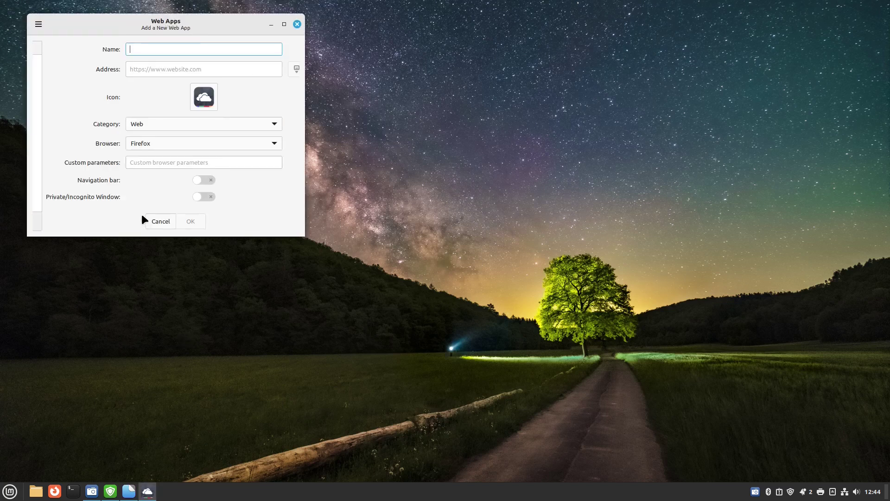
type("ev")
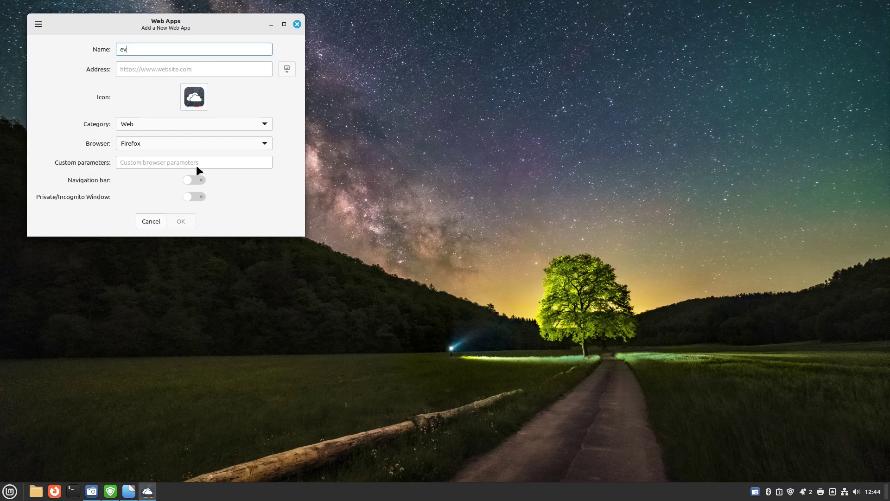
type("erydaylinuxuser")
left_click(180, 66)
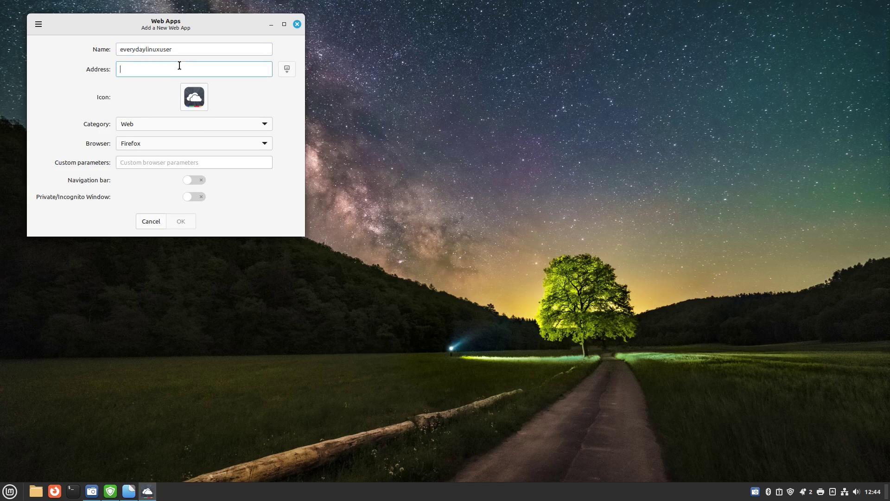
type("youtube.com/")
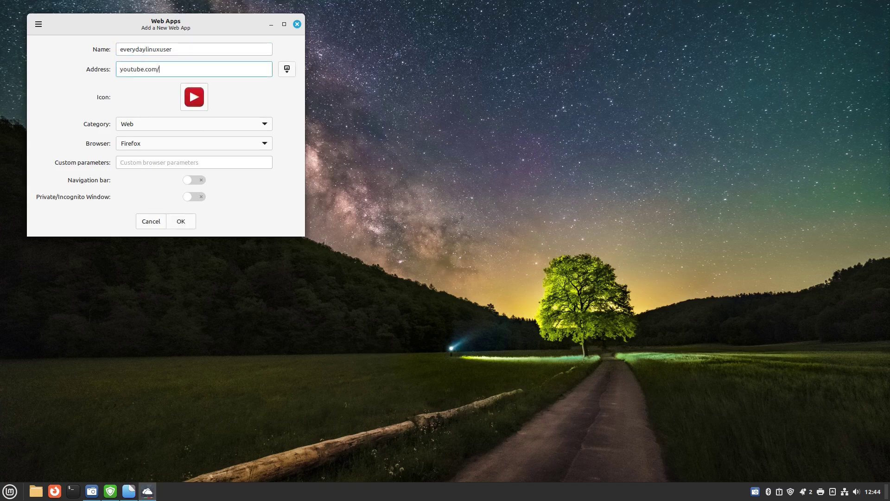
type("~")
key("BackSpace")
type("@everydayliuxu")
key("BackSpace")
key("BackSpace")
key("BackSpace")
type("nuxuser")
File the web app under Sound & Video, keep Firefox as its browser, and save it
left_click(265, 123)
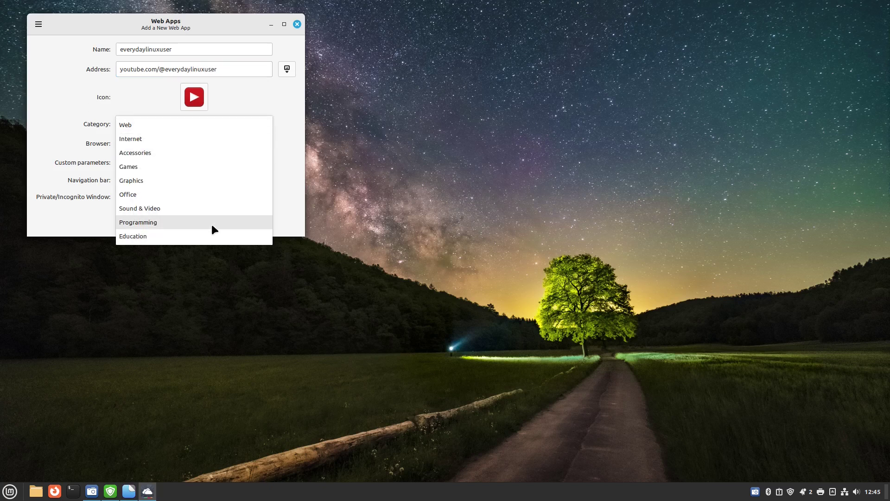
left_click(211, 207)
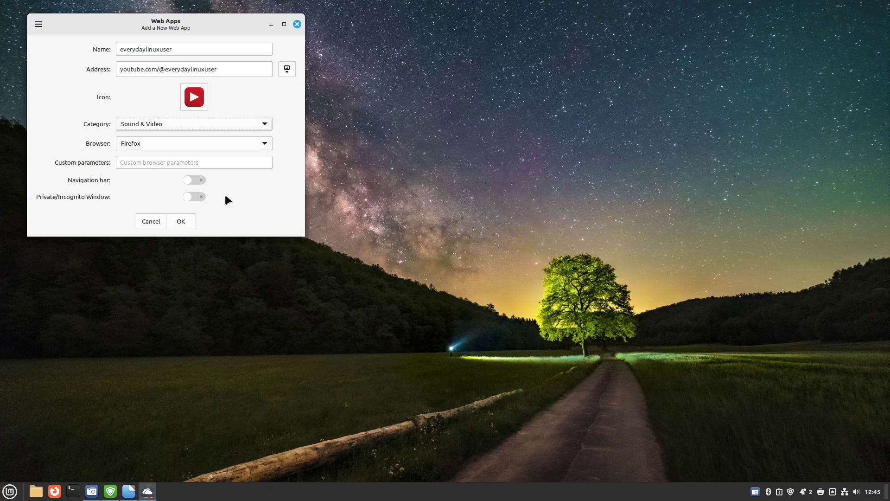
left_click(261, 141)
left_click(187, 221)
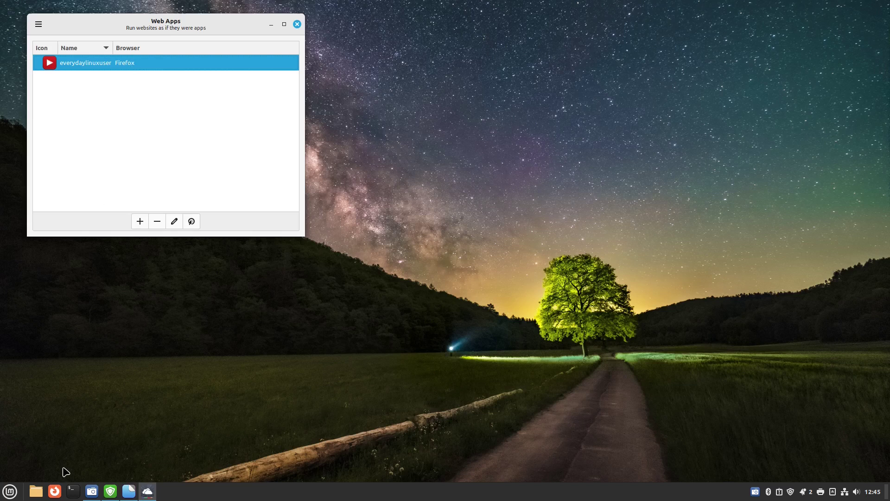
Look through the applications menu twice, dismissing it without launching anything
left_click(10, 491)
mouse_move(103, 353)
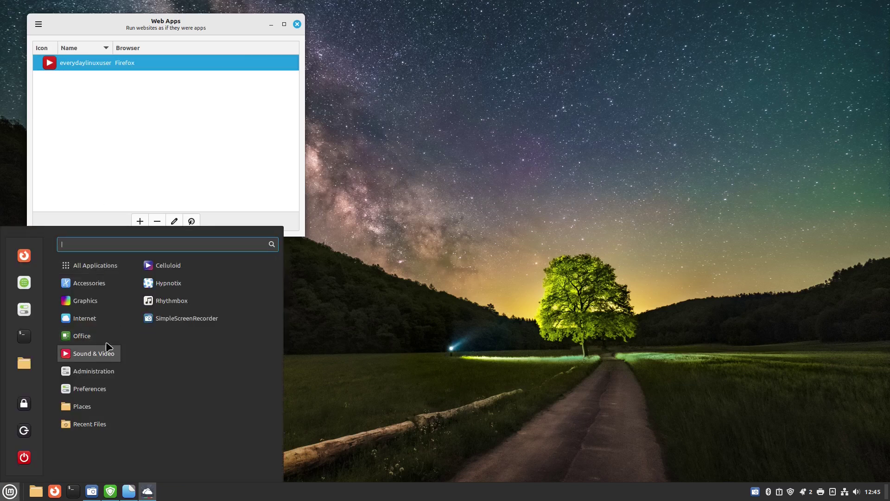
left_click(201, 184)
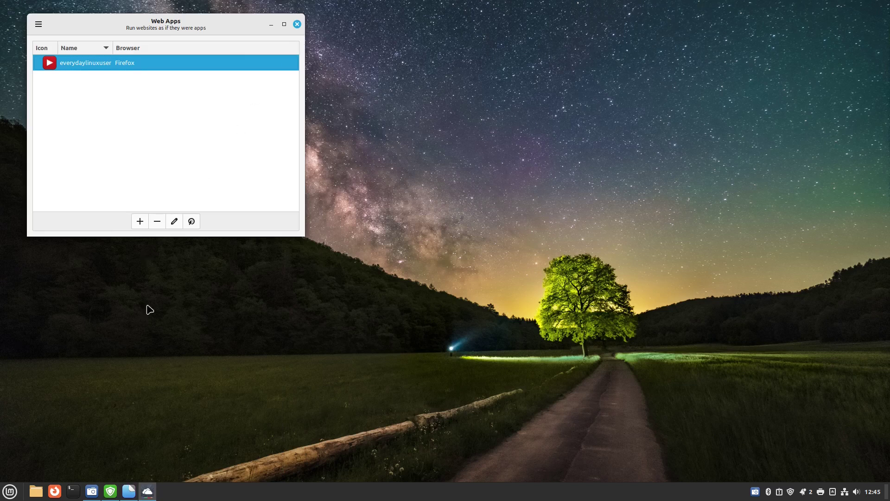
left_click(9, 490)
mouse_move(98, 355)
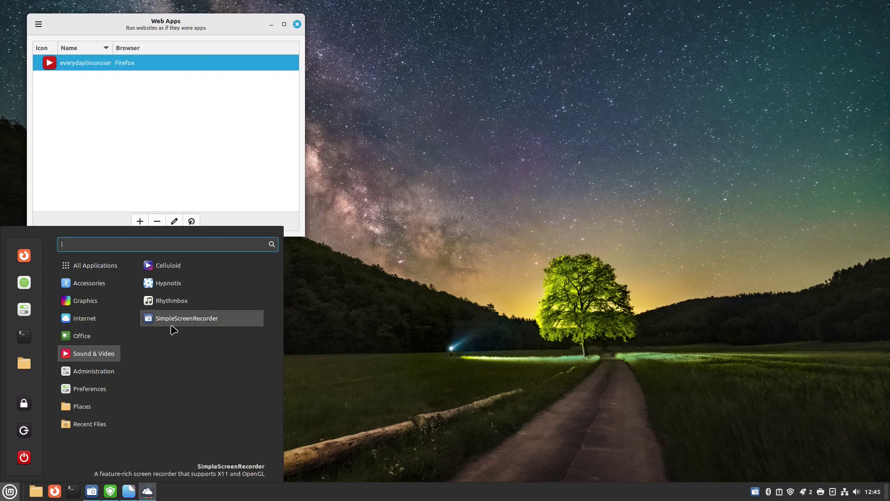
mouse_move(71, 317)
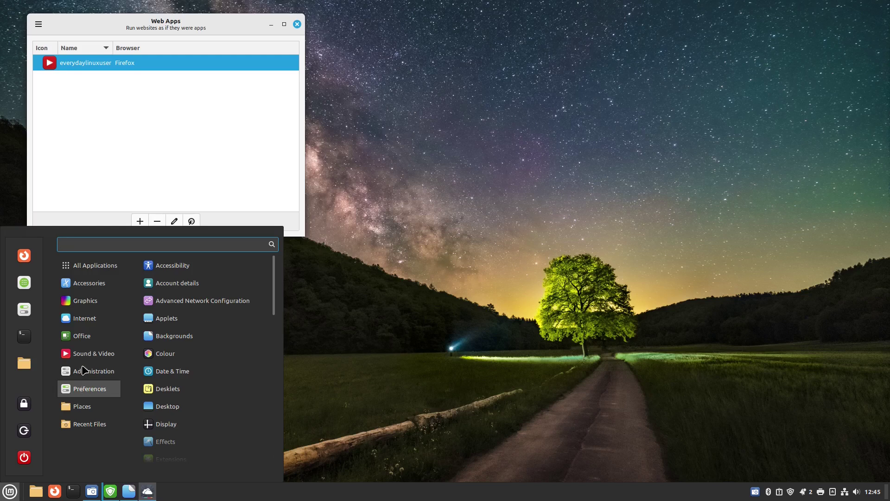
left_click(182, 139)
Close the Web Apps manager and relaunch it from the Menu's Internet category
left_click(297, 24)
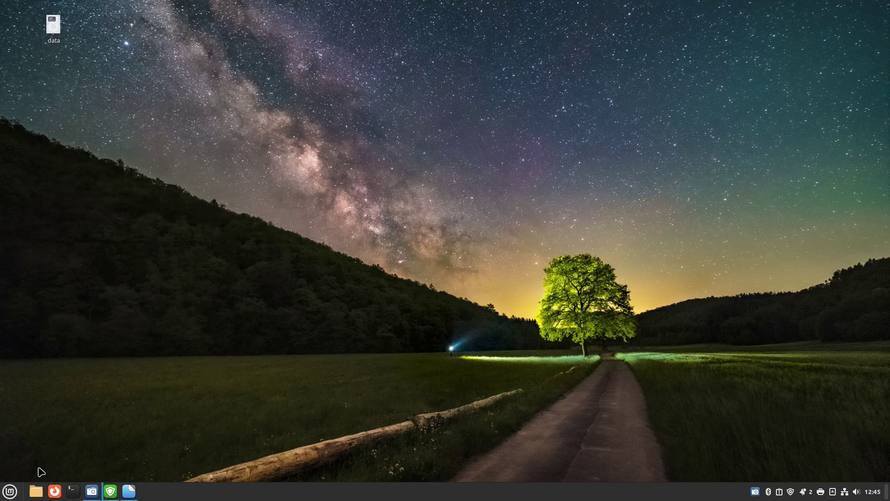
left_click(10, 491)
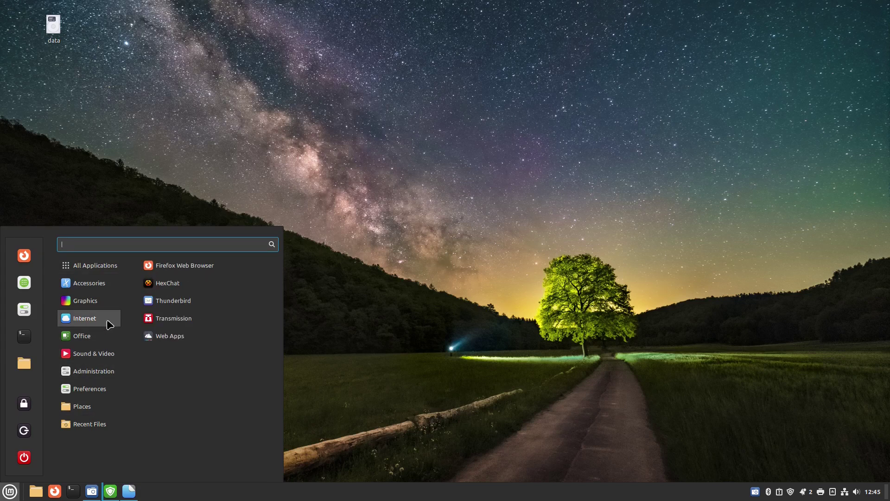
left_click(175, 336)
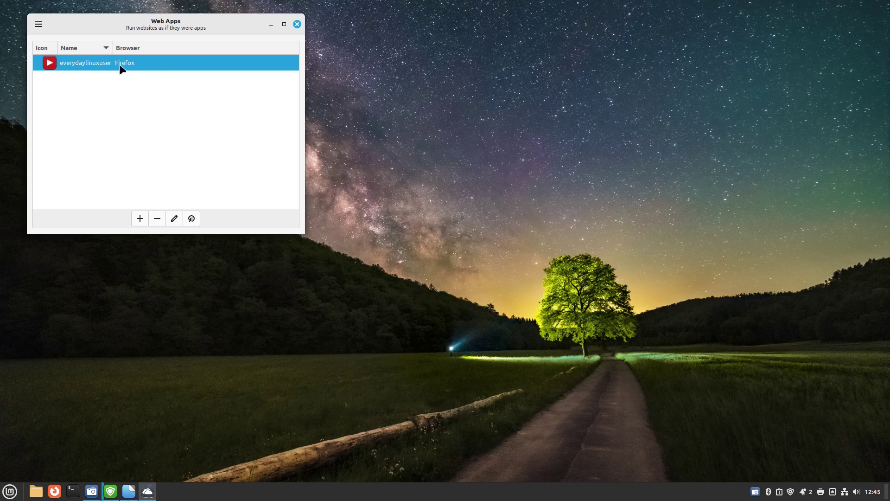
Run the everydaylinuxuser web app and scroll through the channel's video list
left_click(192, 218)
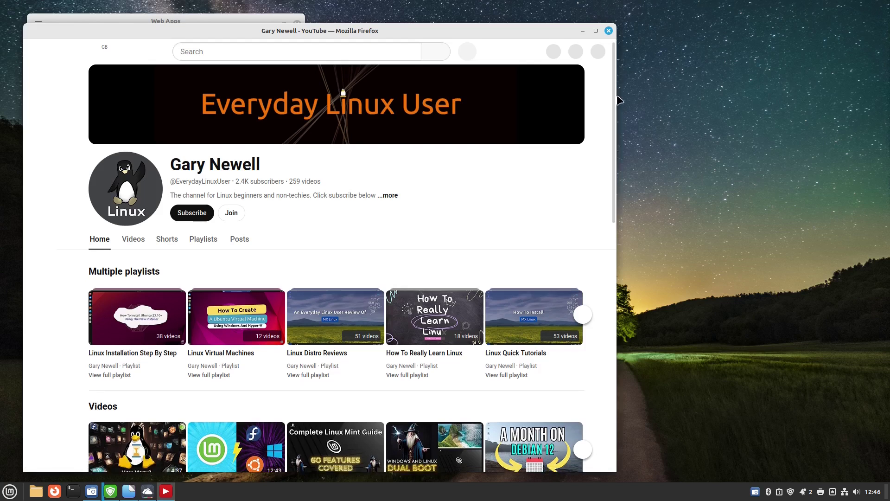
scroll(614, 88, "down", 3)
mouse_move(617, 143)
left_mouse_down()
mouse_move(617, 284)
mouse_move(618, 90)
mouse_move(610, 143)
left_mouse_up()
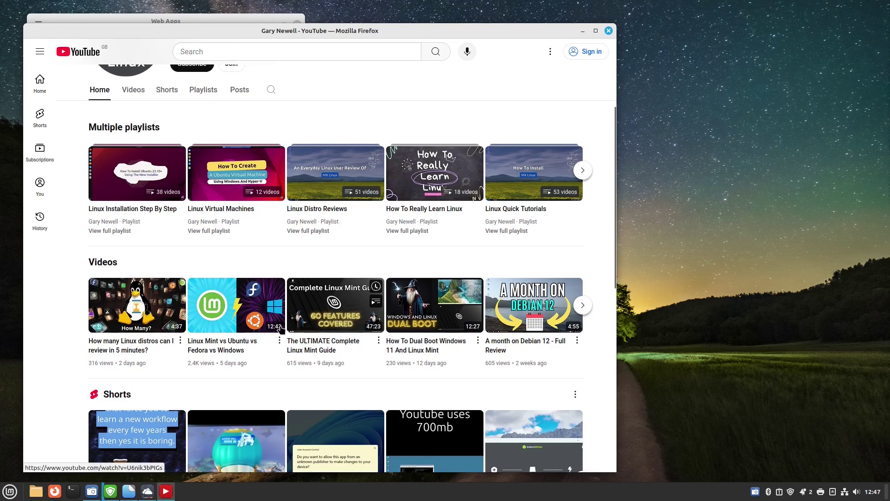
mouse_move(317, 348)
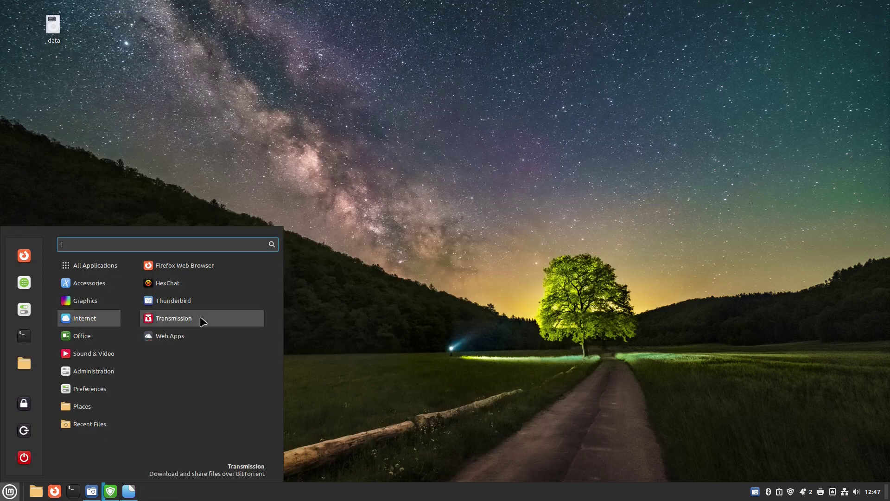
Launch the Hypnotix TV player from the Sound & Video menu
mouse_move(96, 336)
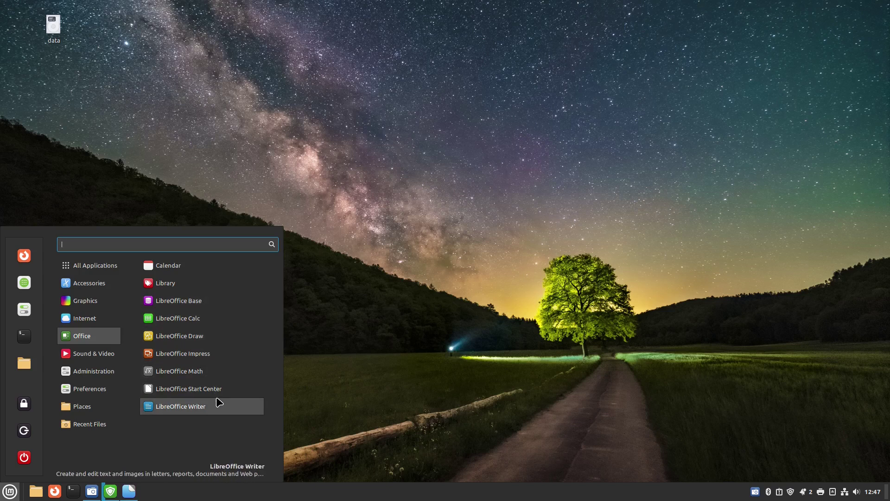
mouse_move(99, 353)
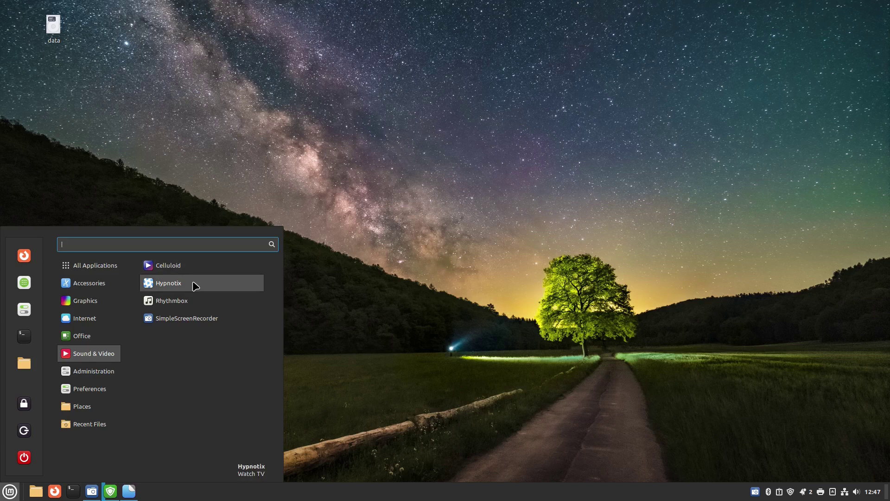
left_click(195, 284)
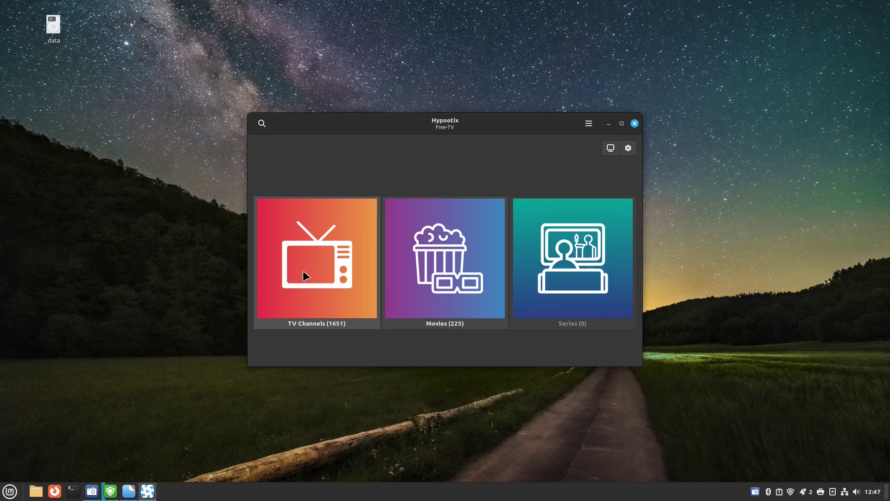
Browse the free Movies channels, close Hypnotix, and open Update Manager from the menu
left_click(447, 285)
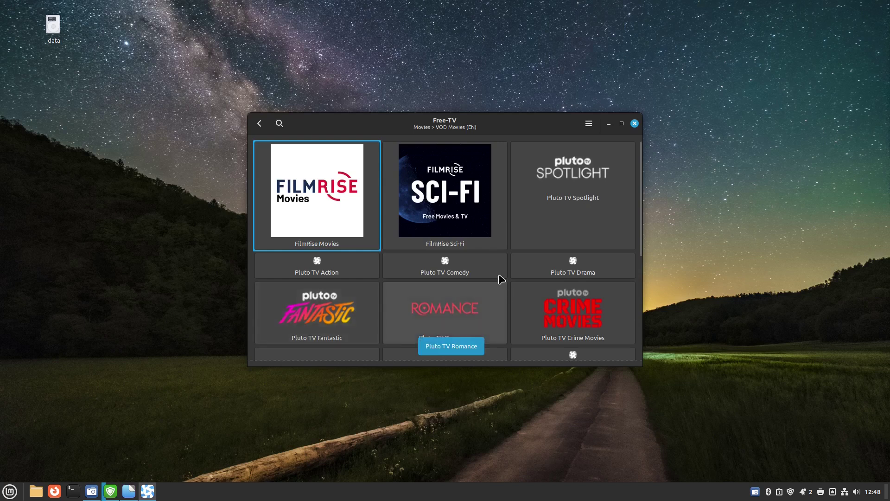
left_click(634, 123)
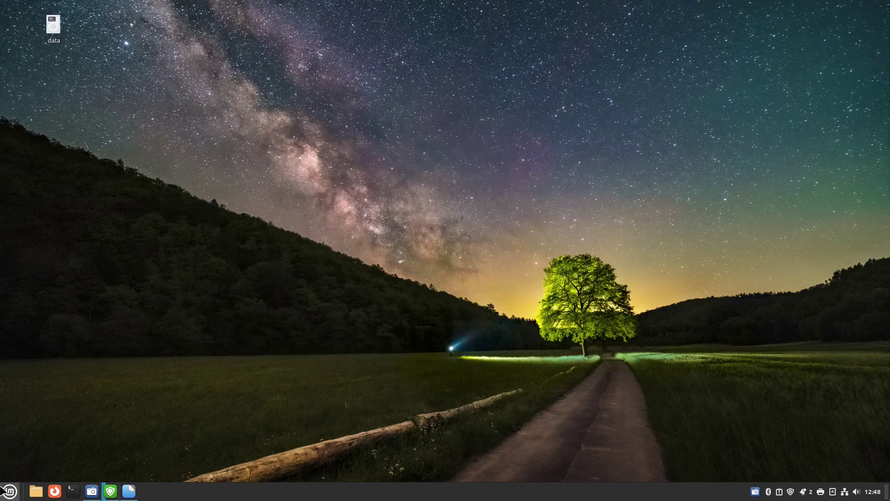
left_click(9, 491)
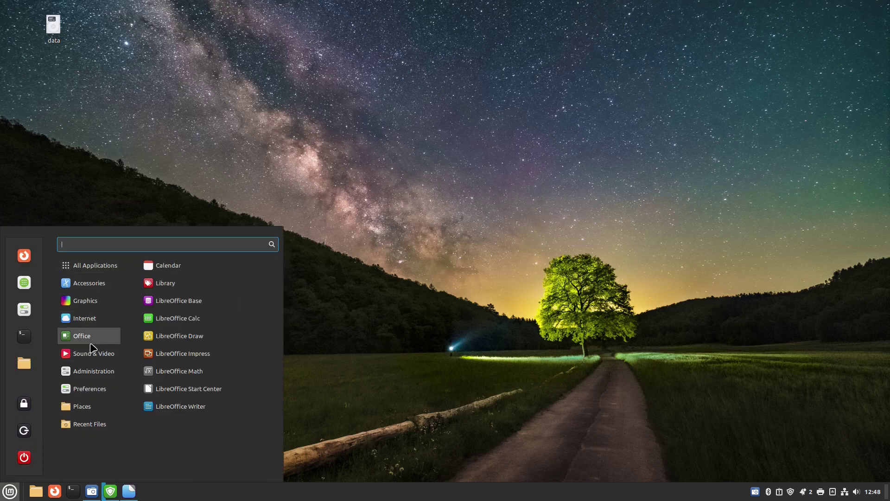
mouse_move(91, 352)
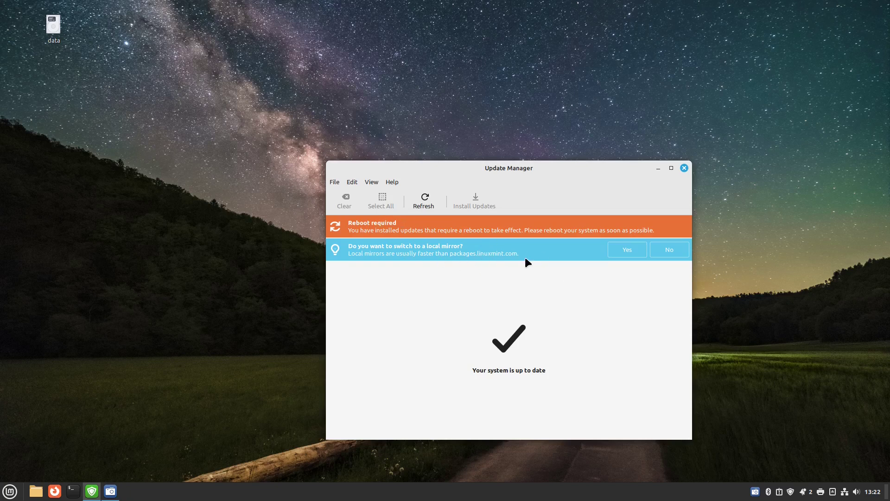
Authenticate, switch the main mirror to mirror.server.net, apply it, and refresh the APT cache
left_click(627, 250)
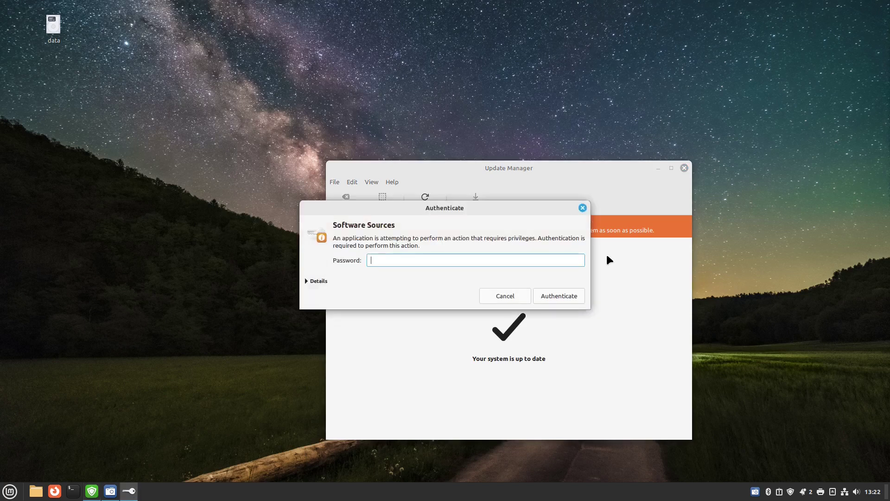
type("**********")
key("Return")
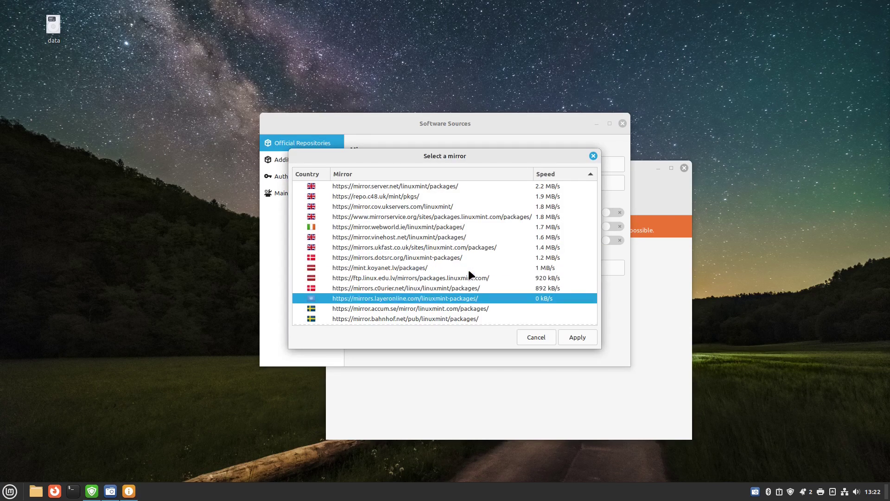
left_click(405, 187)
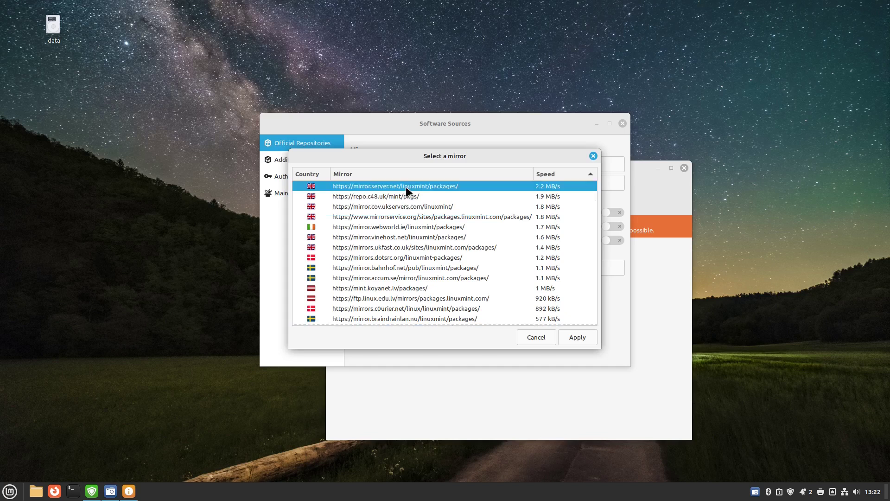
left_click(581, 336)
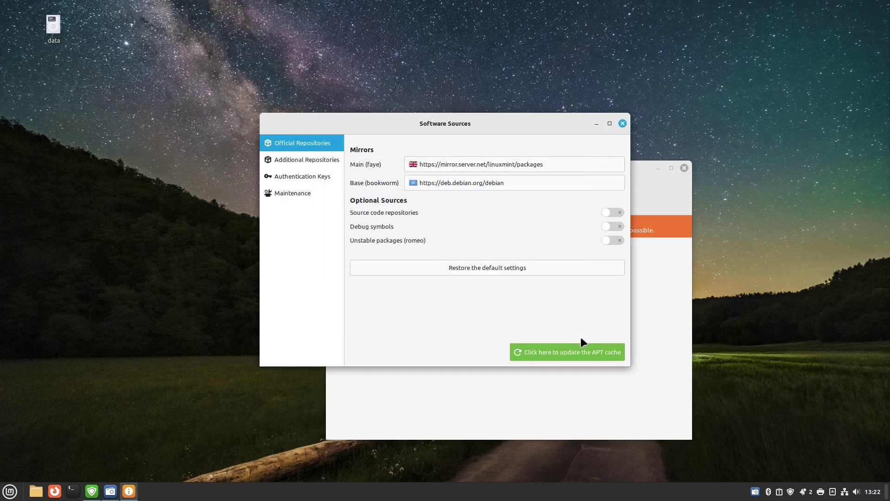
left_click(566, 345)
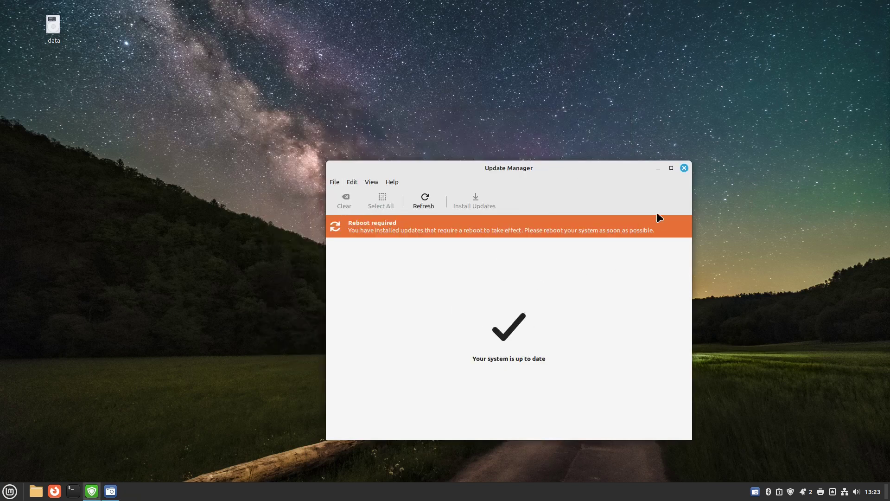
Close Update Manager, test-launch everydaylinuxuser from Sound & Video, close it, reopen the menu
left_click(684, 168)
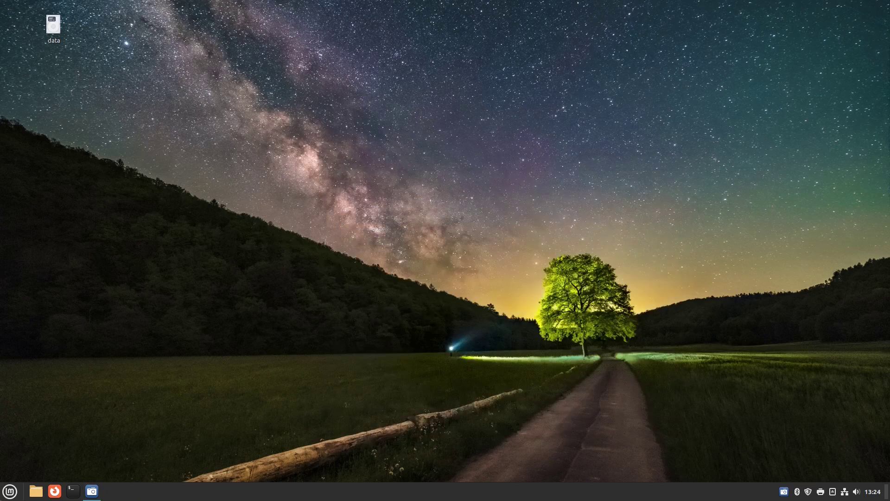
left_click(8, 493)
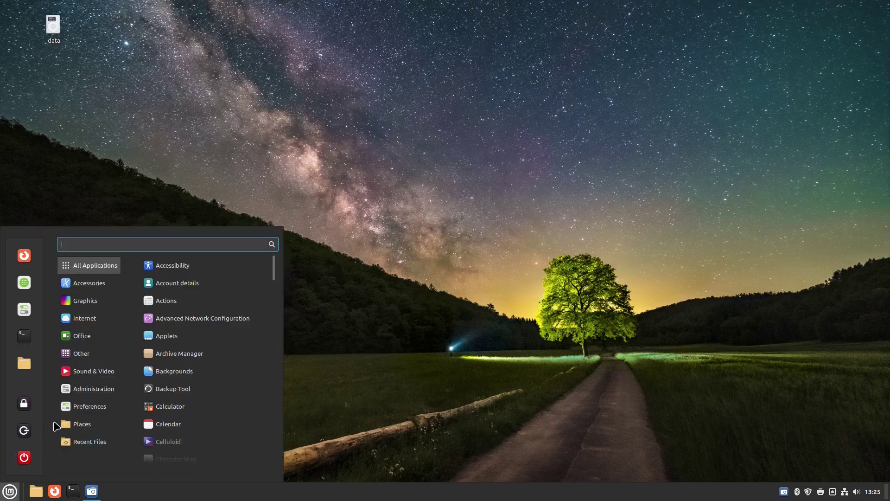
mouse_move(90, 378)
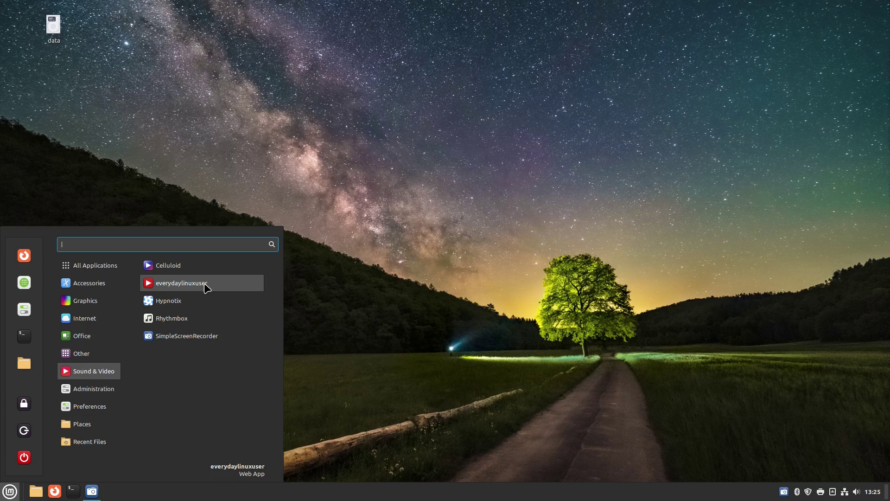
left_click(206, 287)
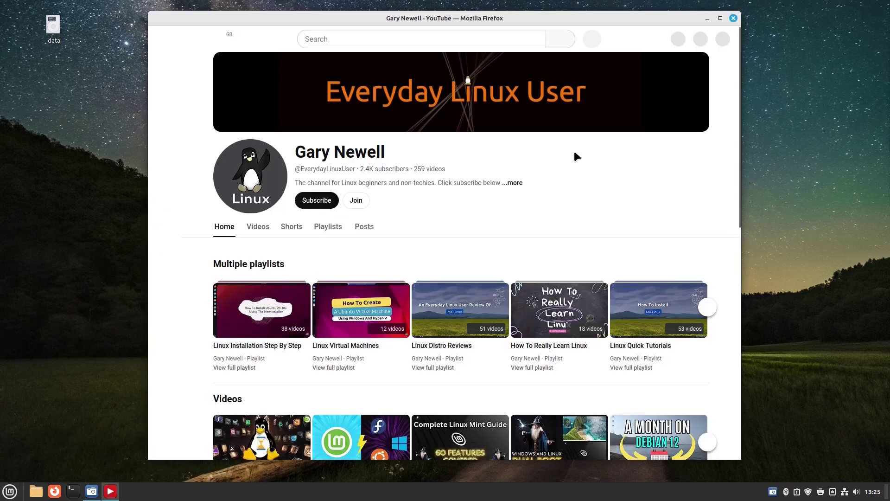
left_click(733, 17)
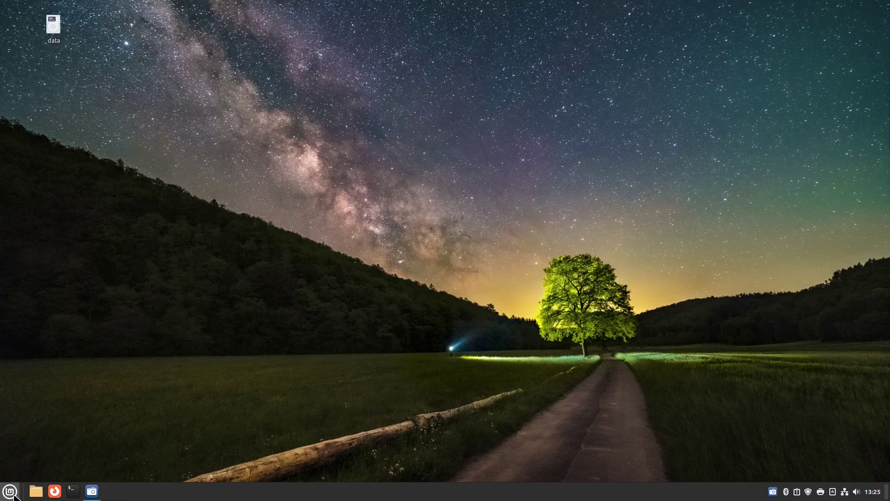
left_click(13, 494)
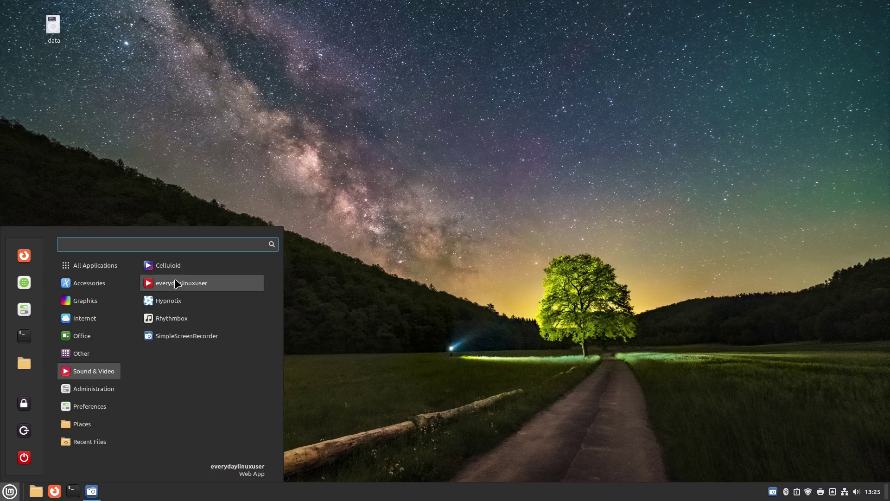
Launch Software Manager from the menu, also searching the menu for 'soft'
left_click(24, 284)
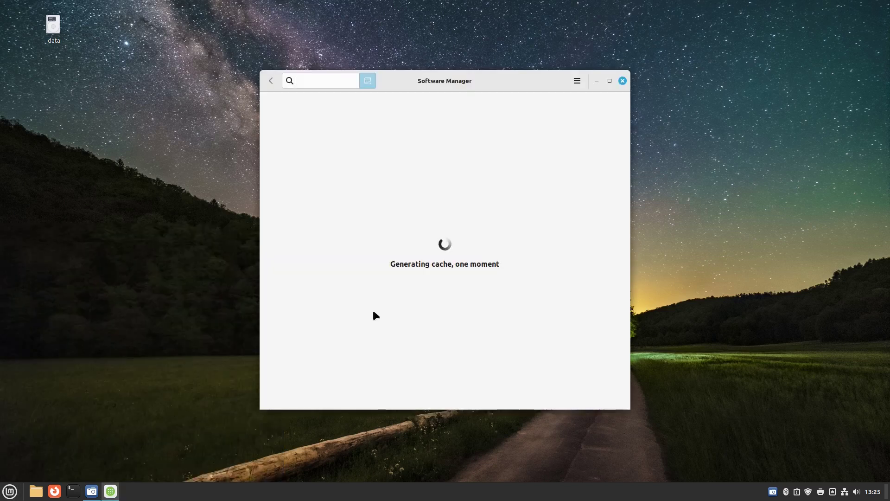
left_click(4, 494)
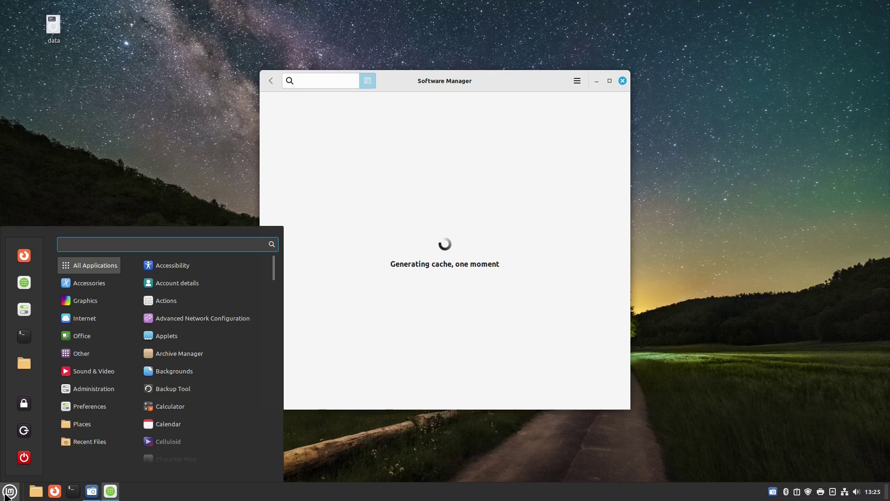
type("soft")
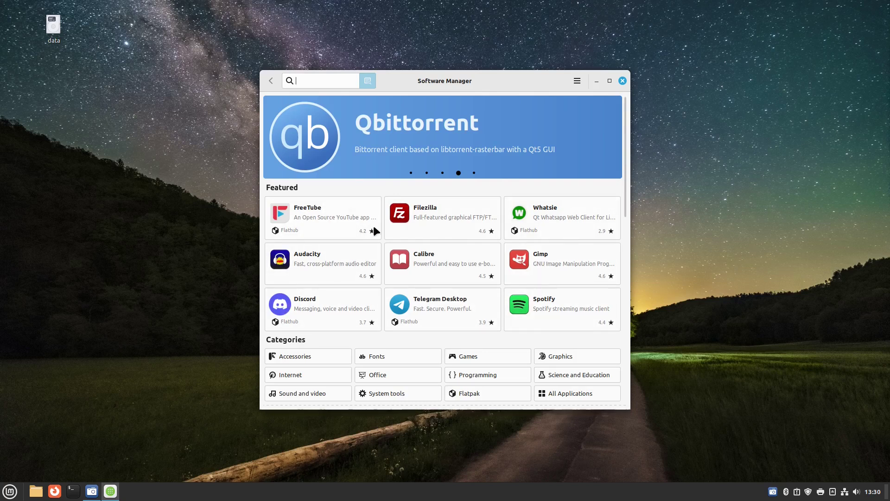
scroll(405, 232, "down", 3)
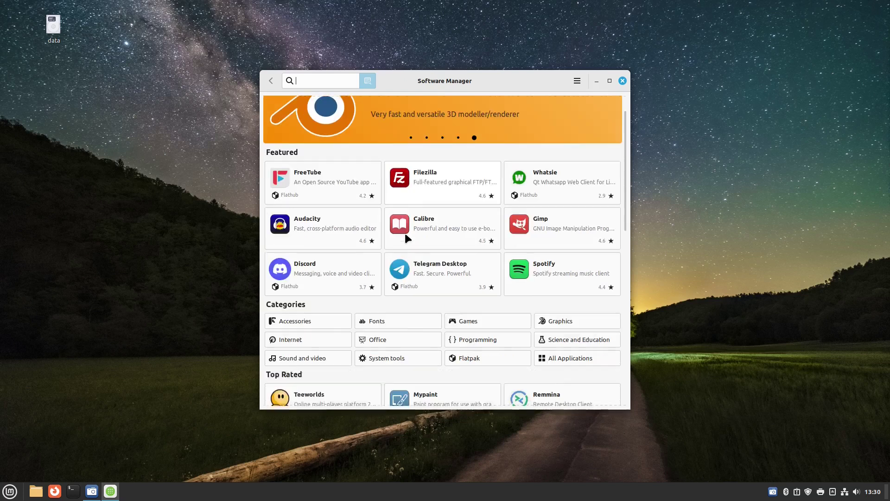
scroll(404, 231, "up", 3)
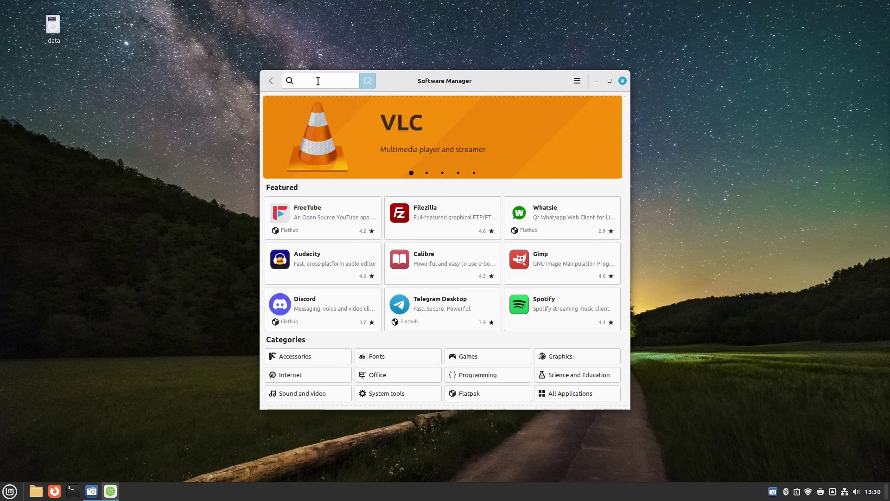
Search Software Manager for 'chrome', then replace the query with 'steam'
type("chrome")
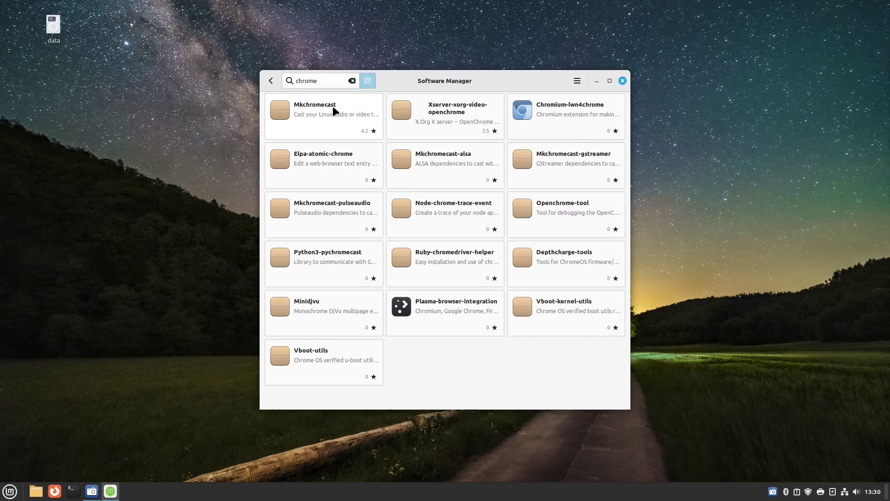
double_click(327, 82)
type("steam")
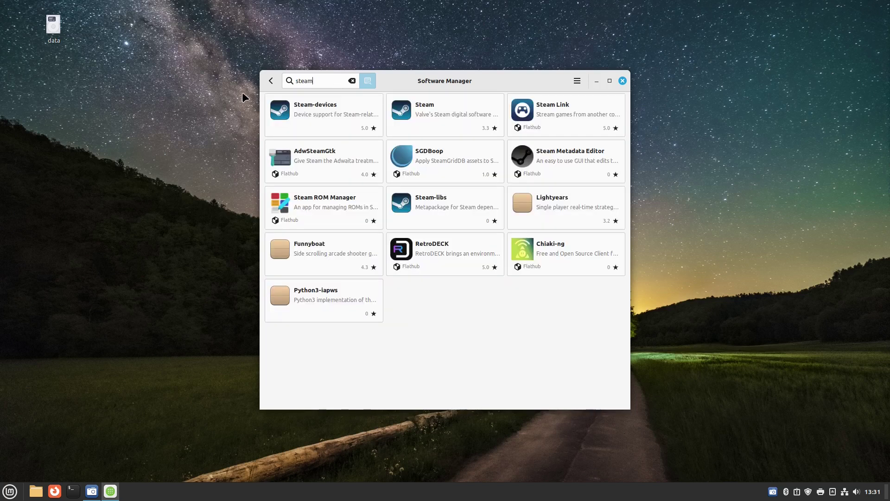
View Steam's details, enable Show unverified Flatpaks in Preferences, and return home
left_click(447, 110)
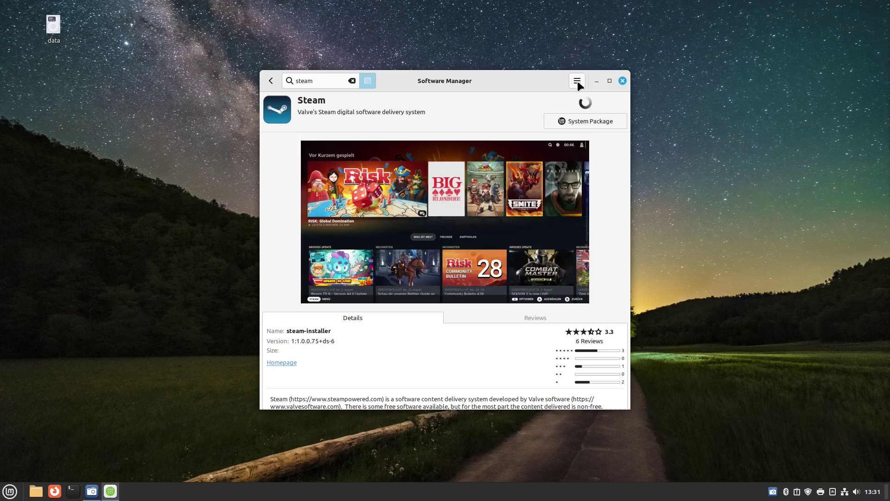
left_click(577, 82)
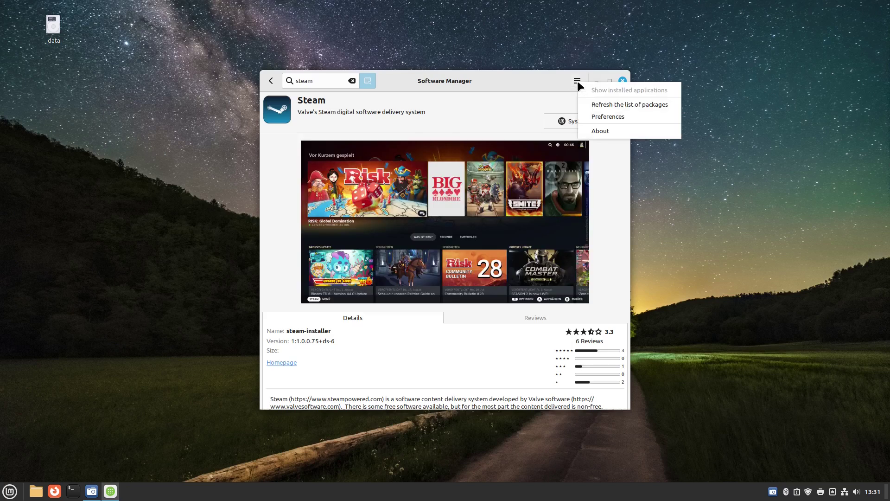
left_click(621, 113)
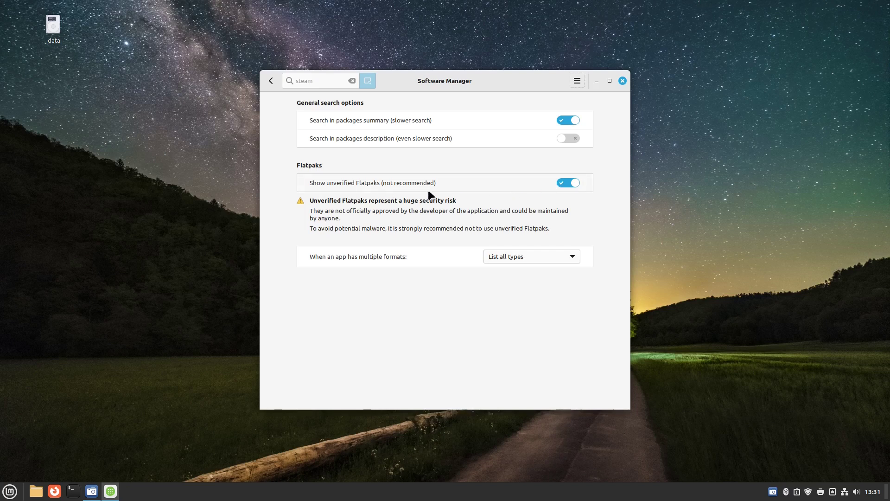
left_click(352, 81)
Search 'chrome' again, then replace it with 'steam' to see the Flathub results
type("chrome")
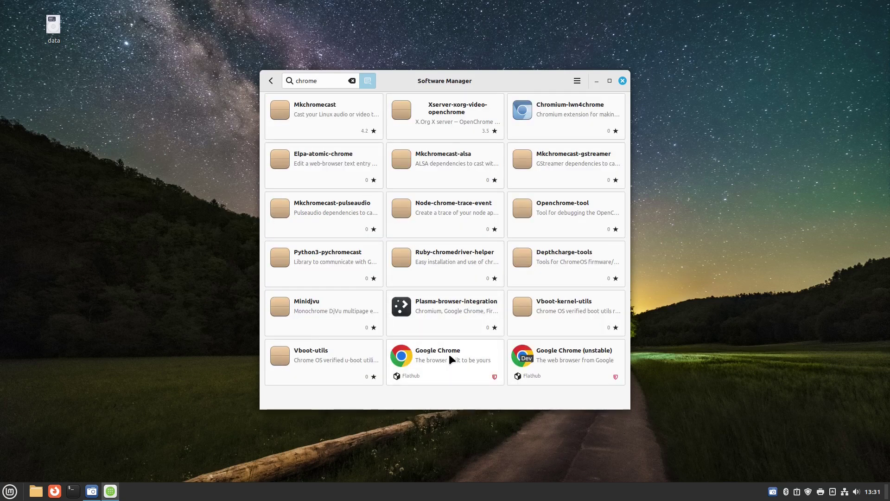
double_click(328, 80)
type("steam")
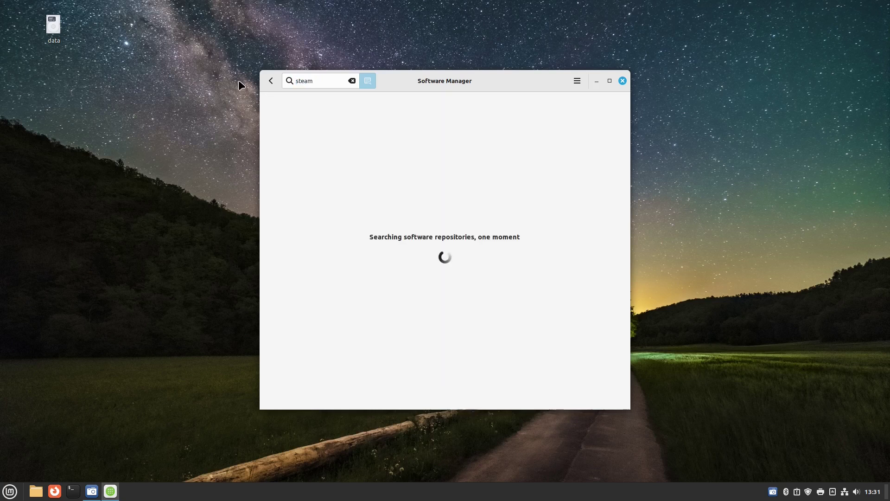
left_click_drag(314, 82, 289, 80)
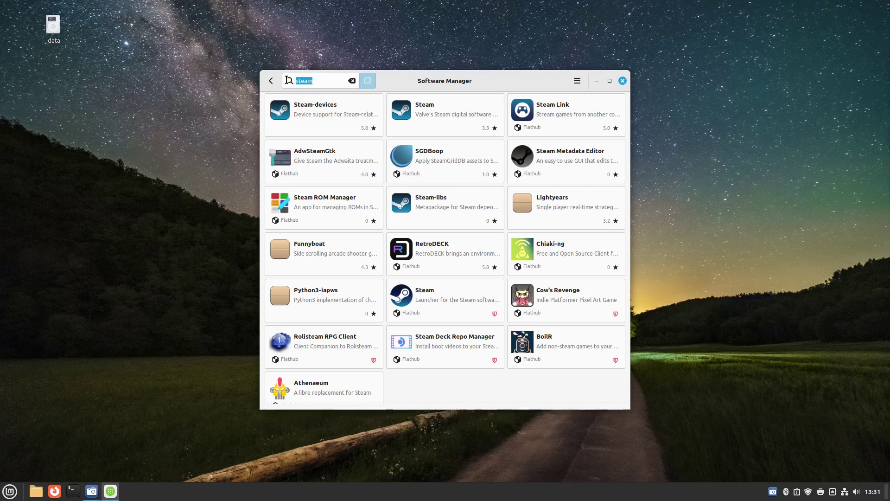
Close the Software Manager window, leaving the night-sky desktop visible
left_click(622, 80)
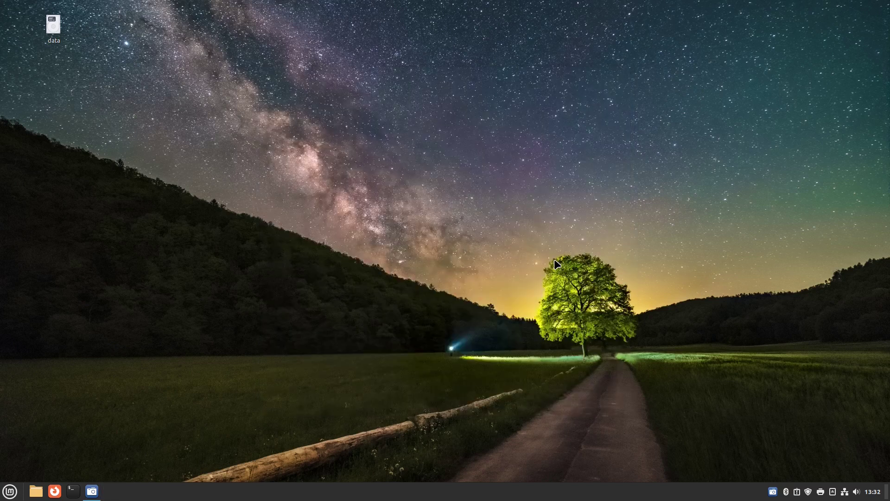